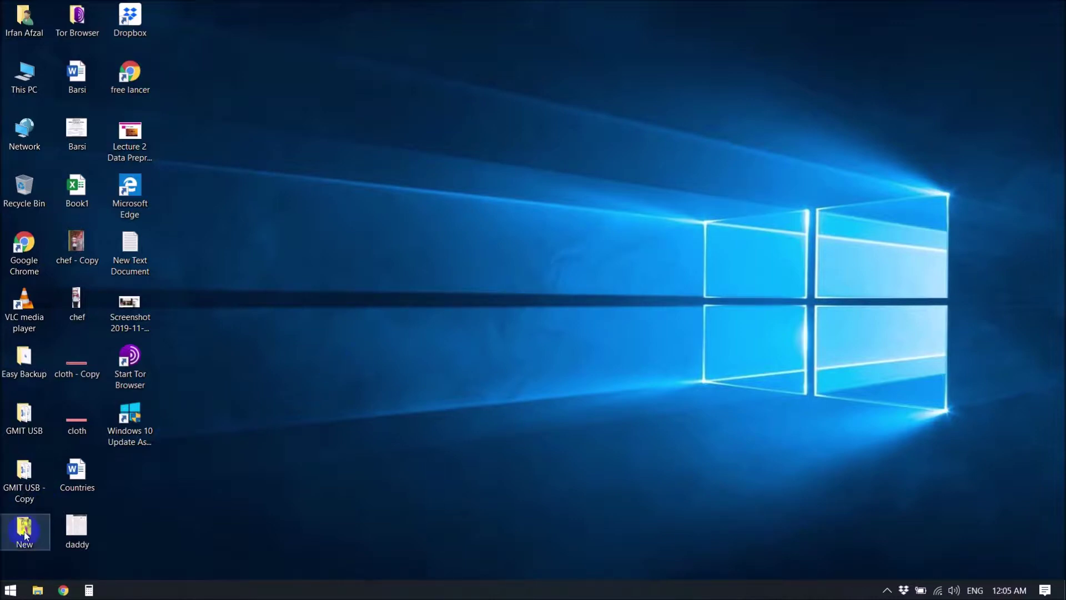
# Open and dismiss the Start menu app list a few times, returning to the desktop.
pyautogui.click(11, 592)
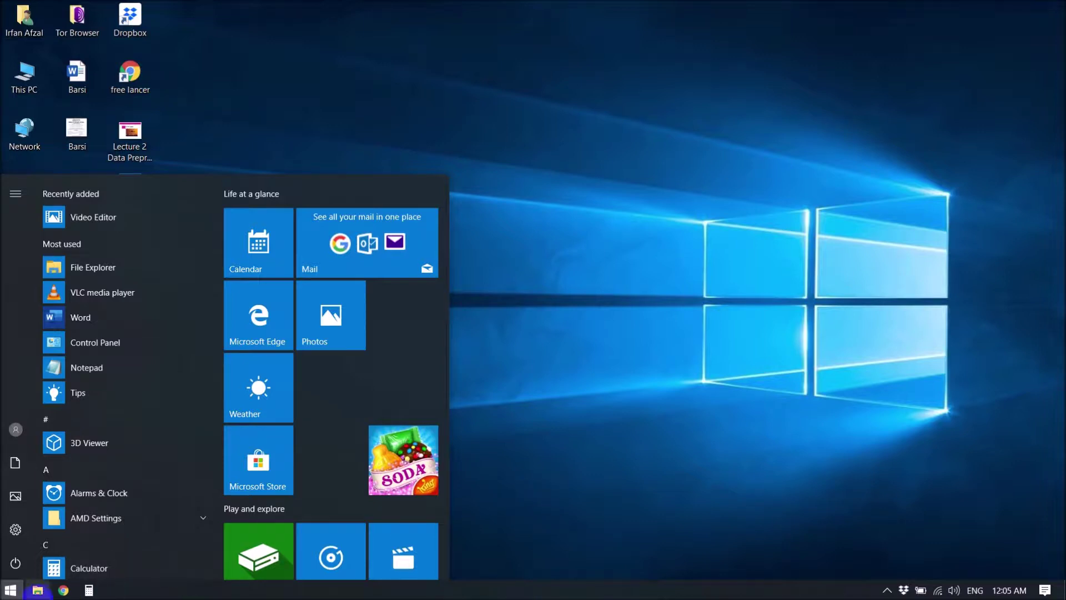
pyautogui.click(11, 591)
pyautogui.click(11, 591)
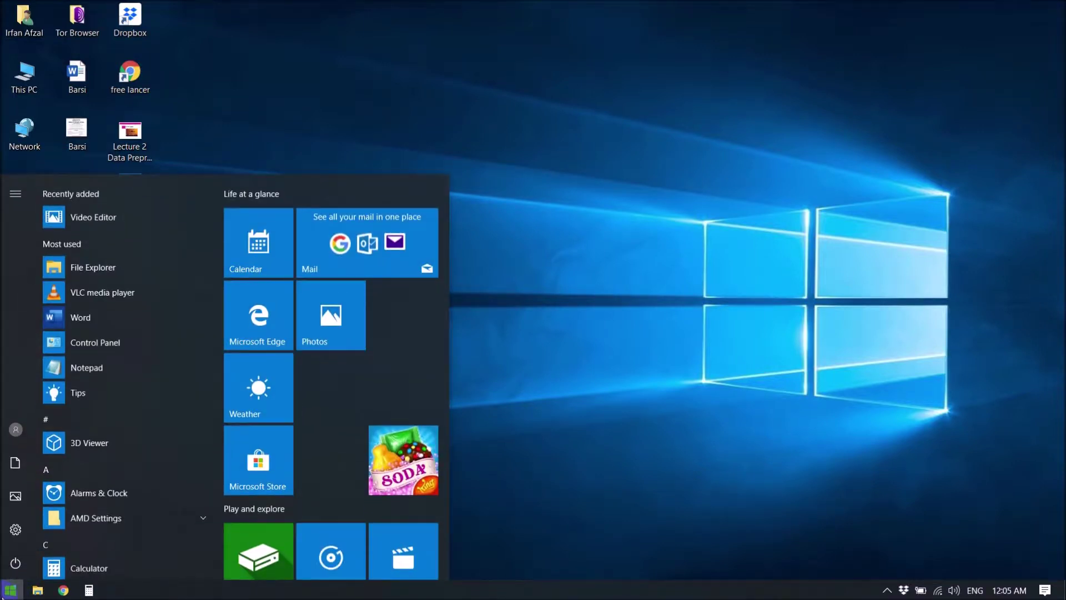
pyautogui.click(572, 295)
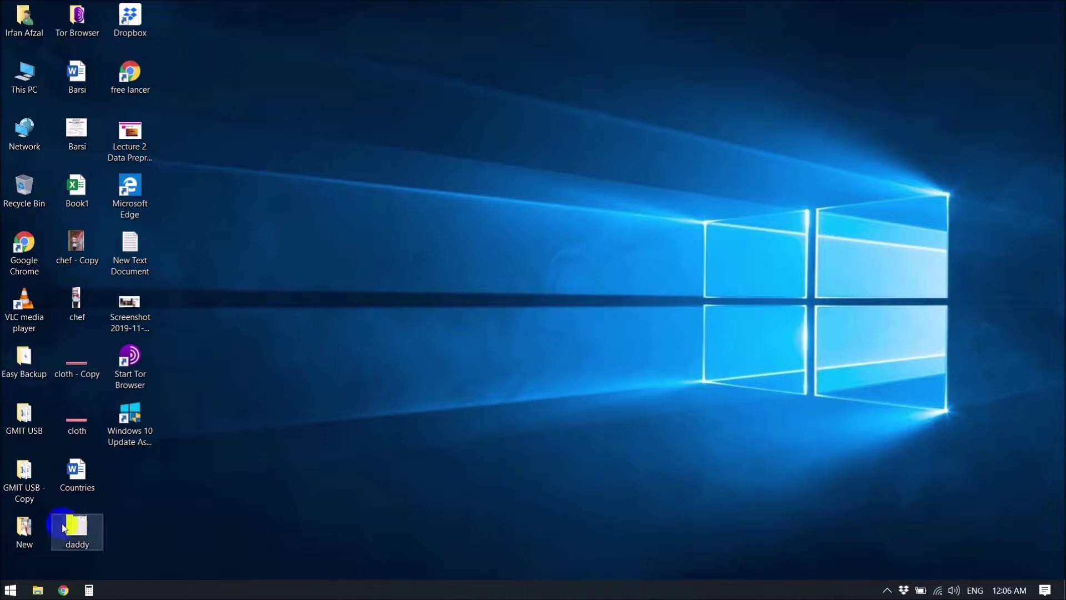
# Search Start for 'contr', launch Control Panel, and open its System page.
pyautogui.click(6, 596)
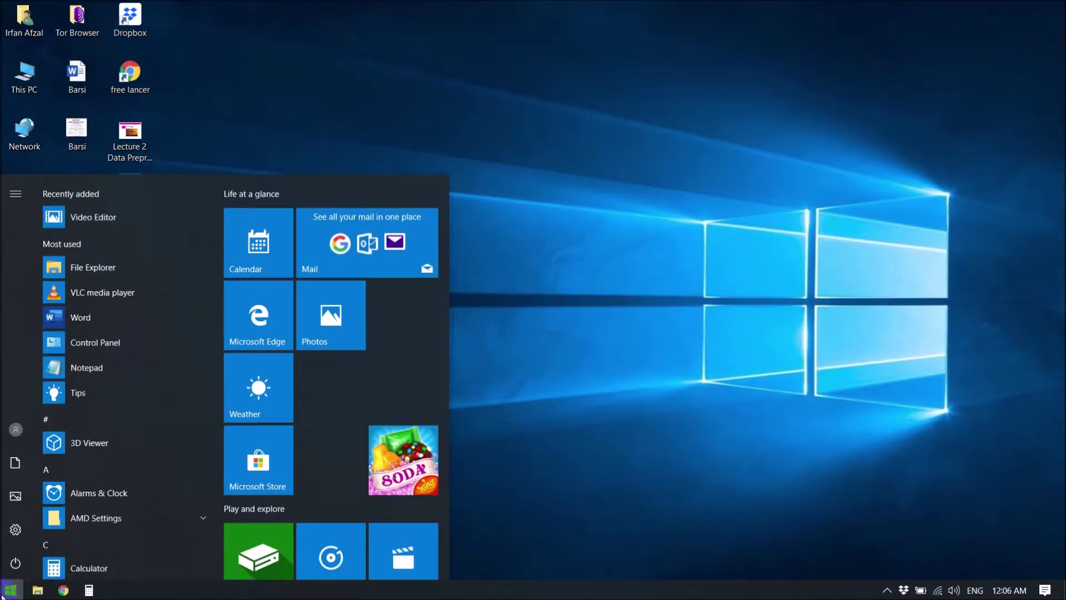
pyautogui.write('contr')
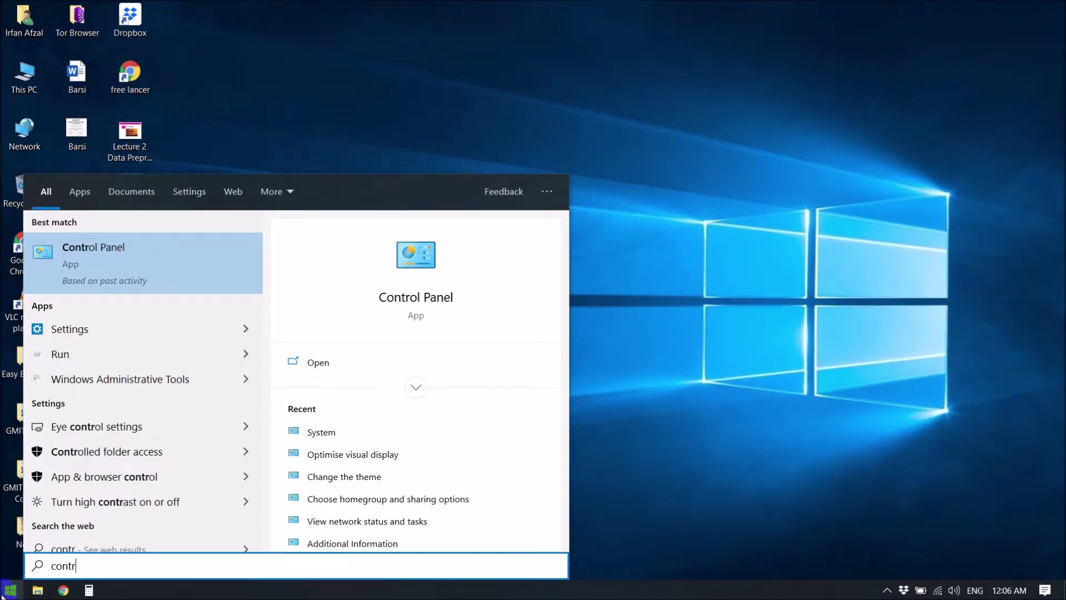
pyautogui.click(123, 252)
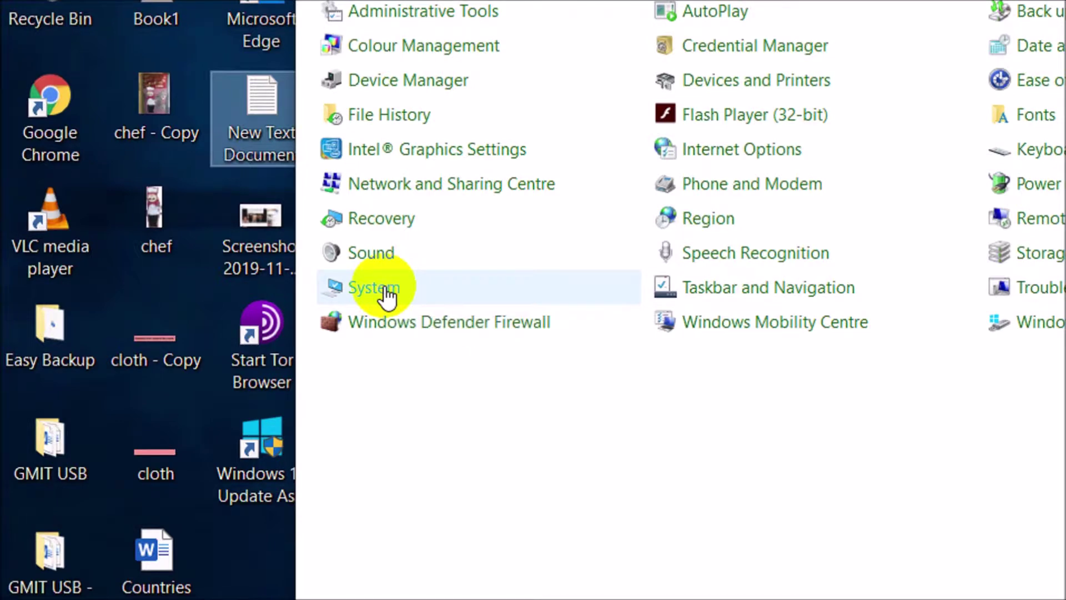
pyautogui.click(384, 286)
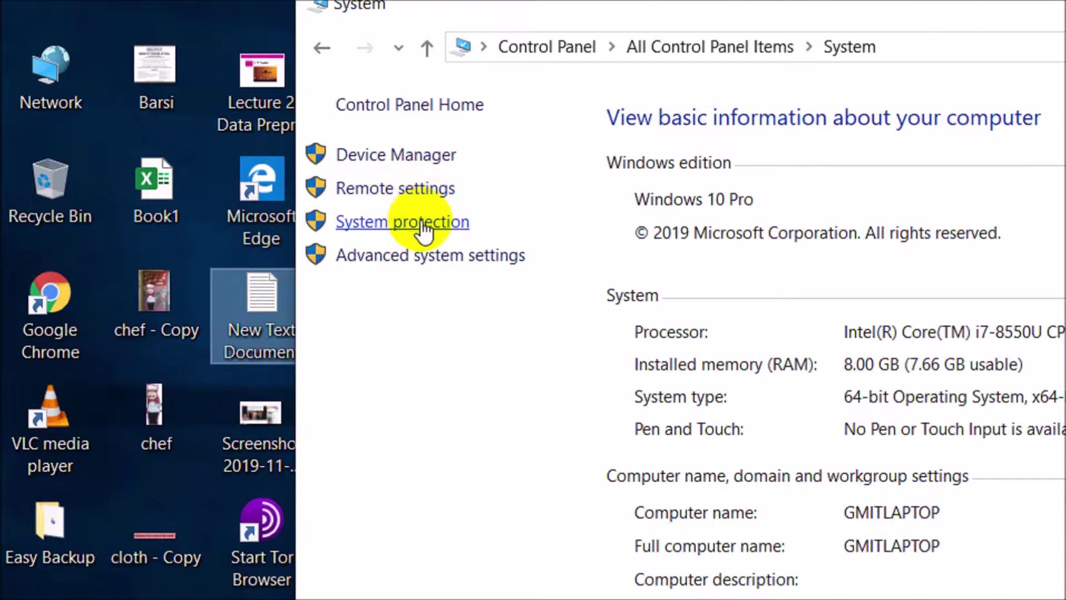
# Open Advanced system settings, browse Computer Name, Hardware and System Protection, ending on Advanced.
pyautogui.click(456, 261)
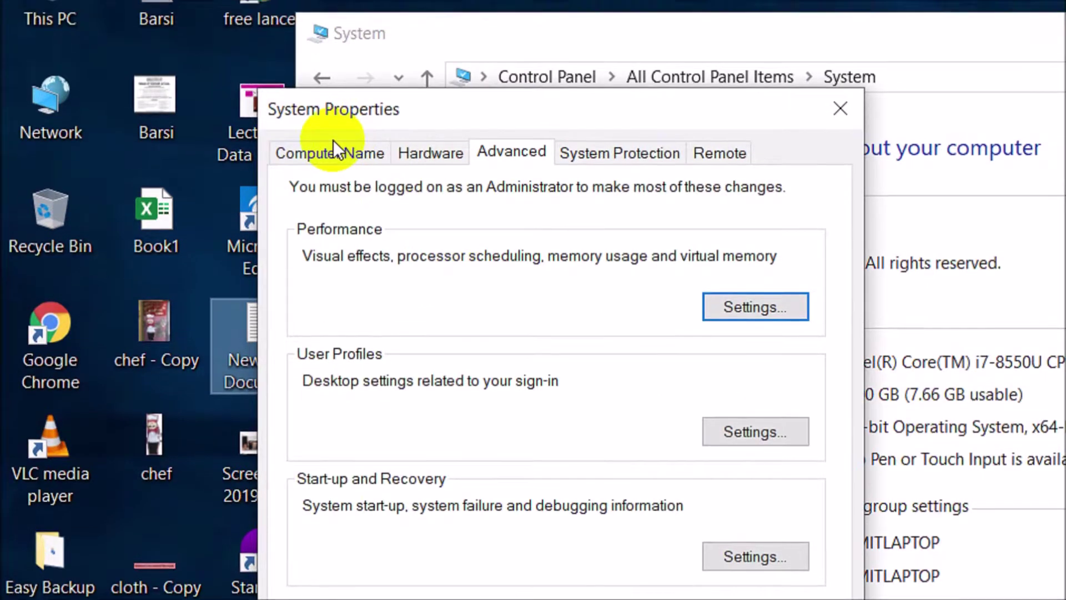
pyautogui.click(329, 122)
pyautogui.click(431, 162)
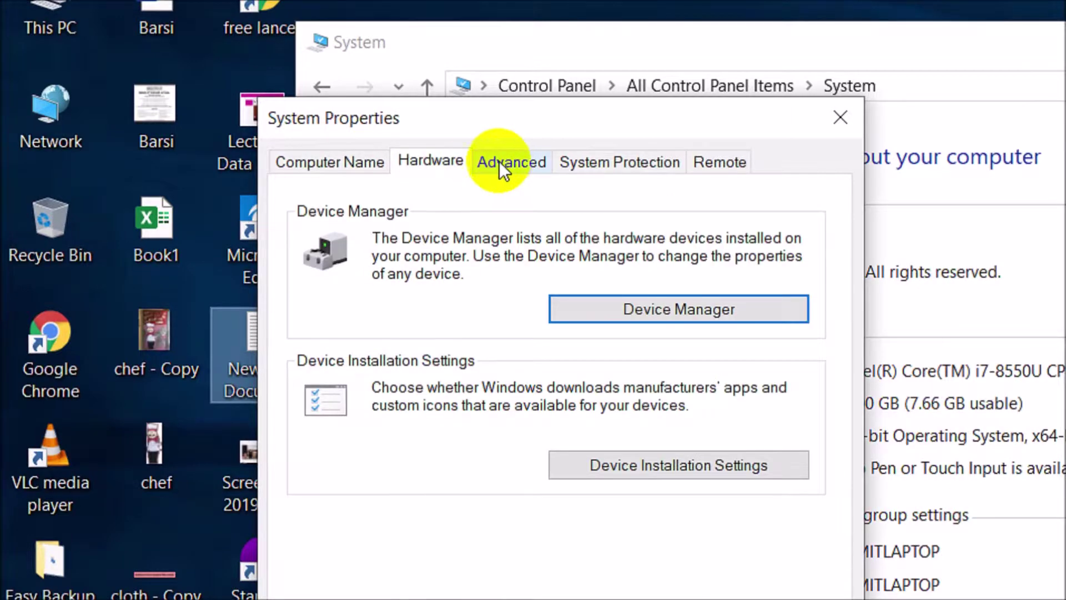
pyautogui.click(502, 162)
pyautogui.click(589, 163)
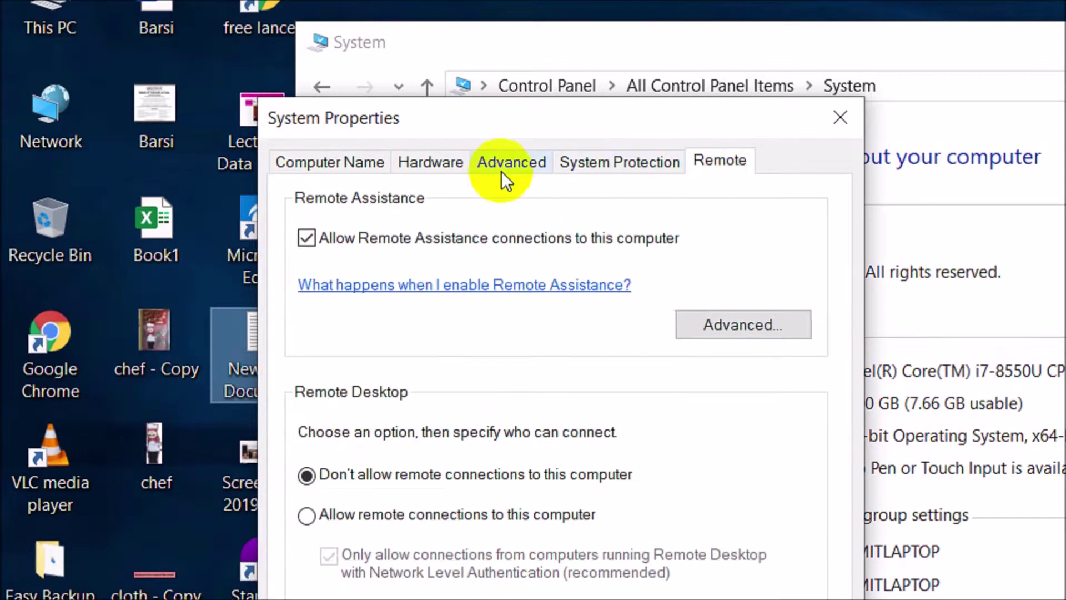
pyautogui.click(503, 166)
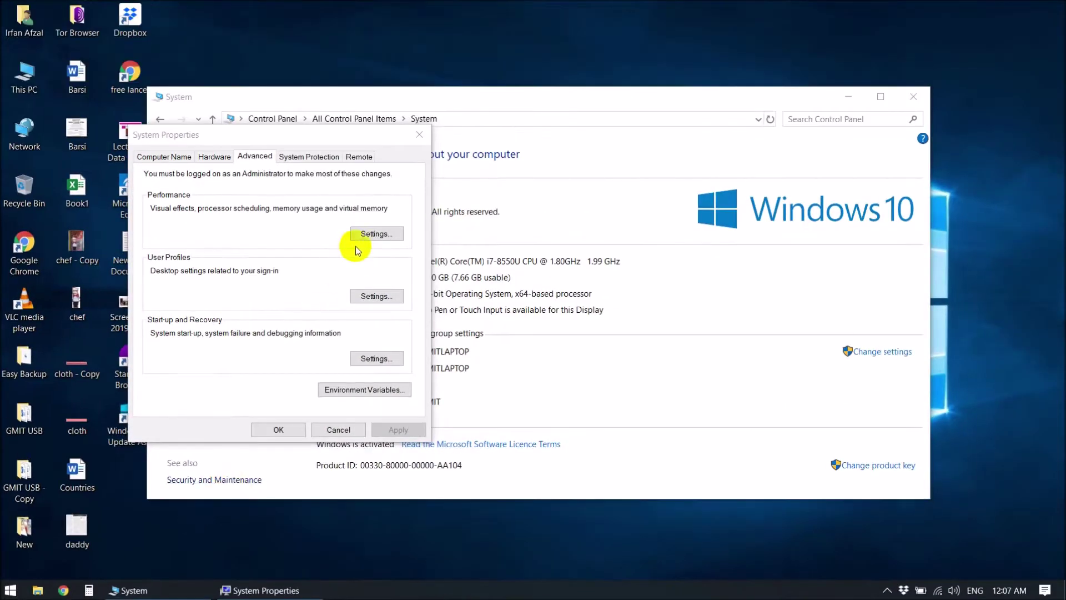
# In Performance Settings, try each visual effects option, then confirm 'Adjust for best appearance'.
pyautogui.click(365, 239)
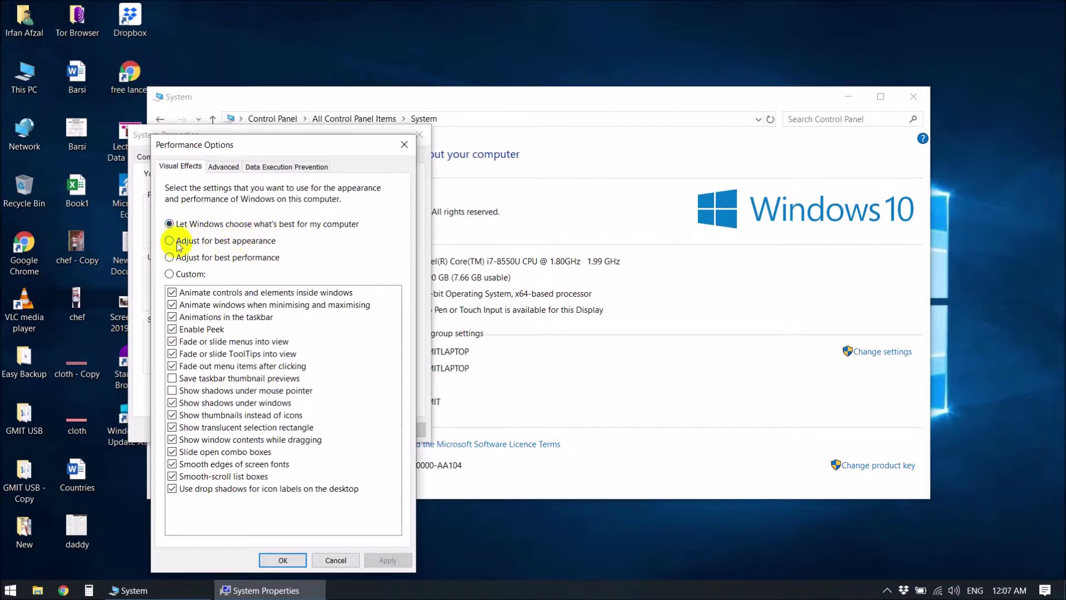
pyautogui.click(172, 391)
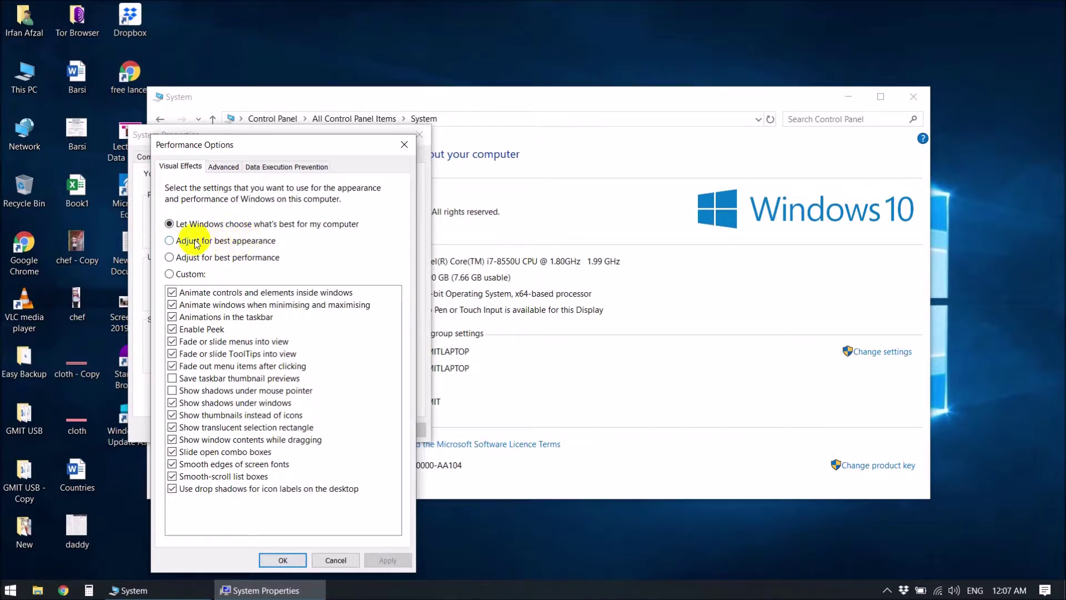
pyautogui.click(170, 241)
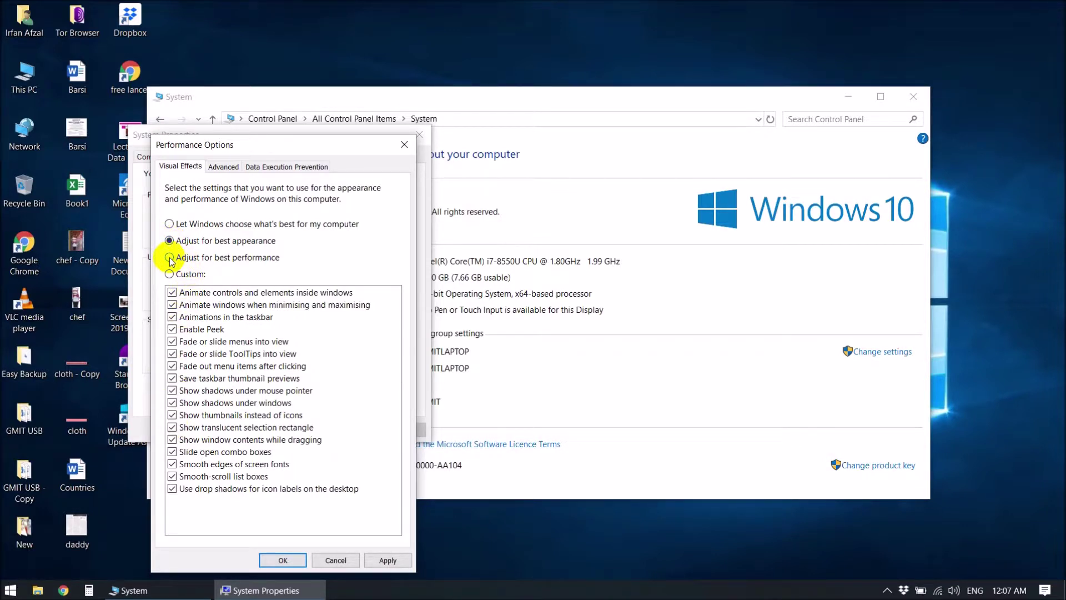
pyautogui.click(170, 258)
pyautogui.click(170, 275)
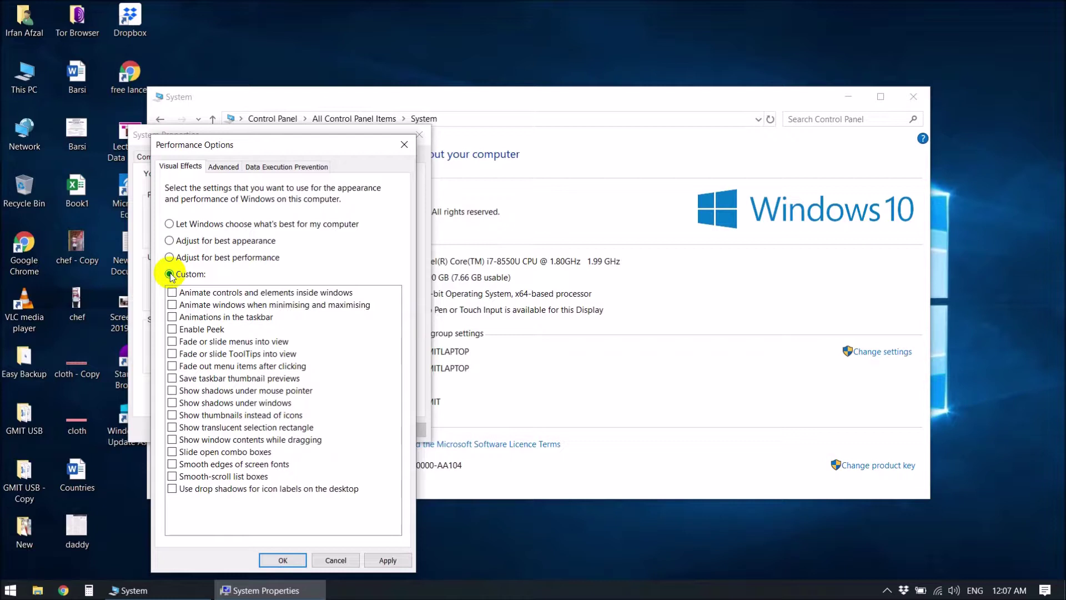
pyautogui.click(169, 224)
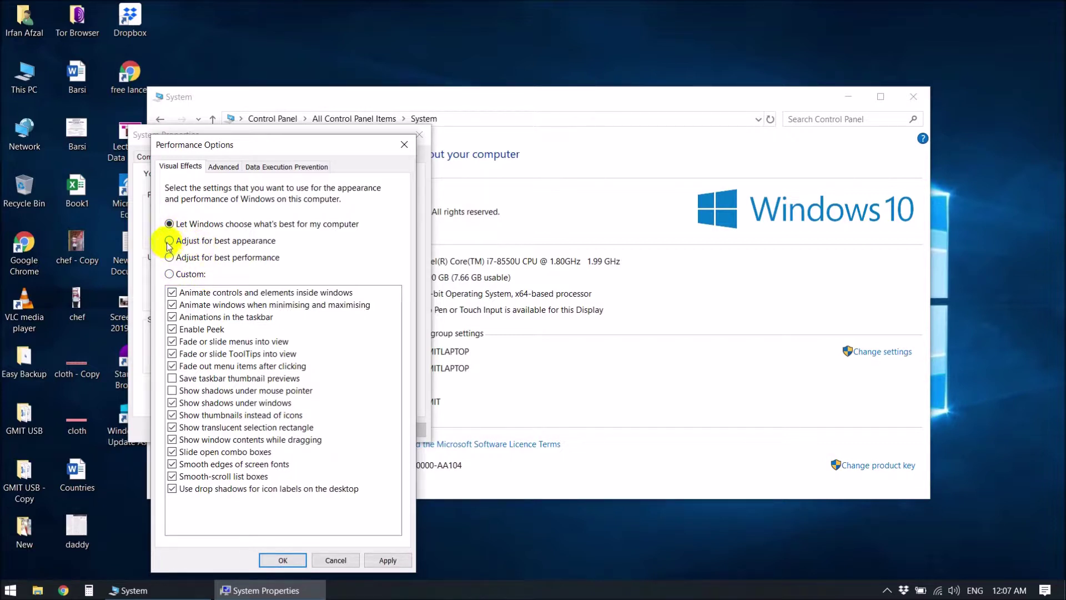
pyautogui.click(169, 241)
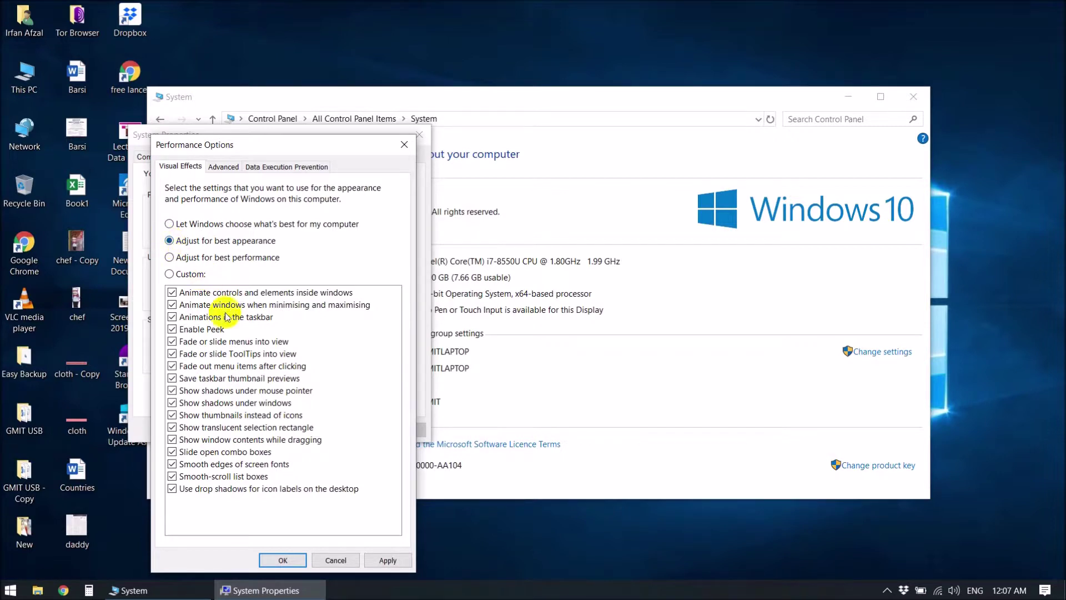
pyautogui.click(284, 561)
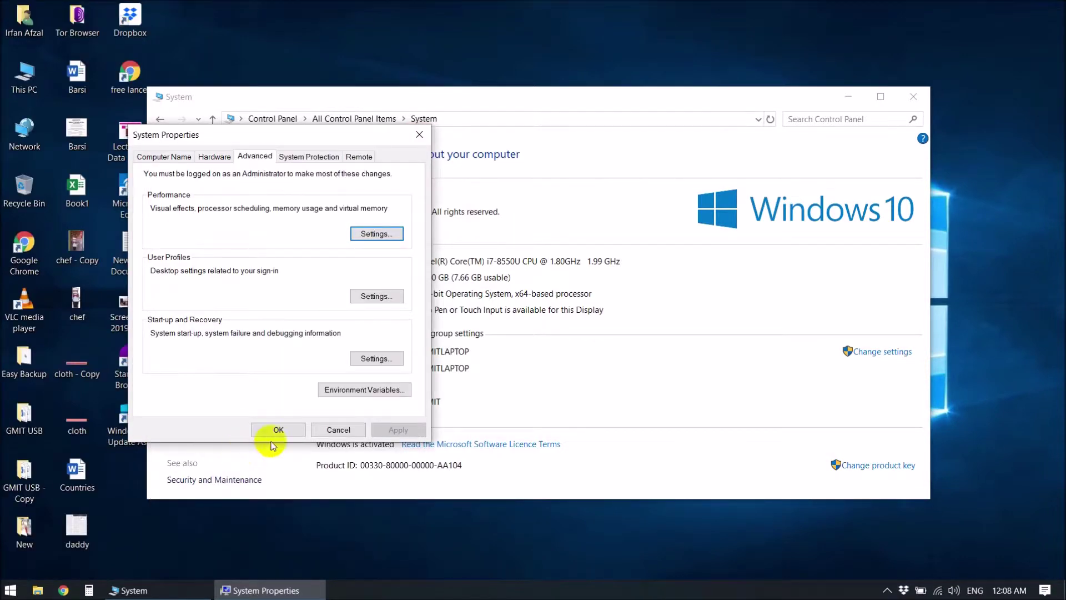
# Close System Properties with OK, then open and dismiss the Start menu.
pyautogui.click(276, 429)
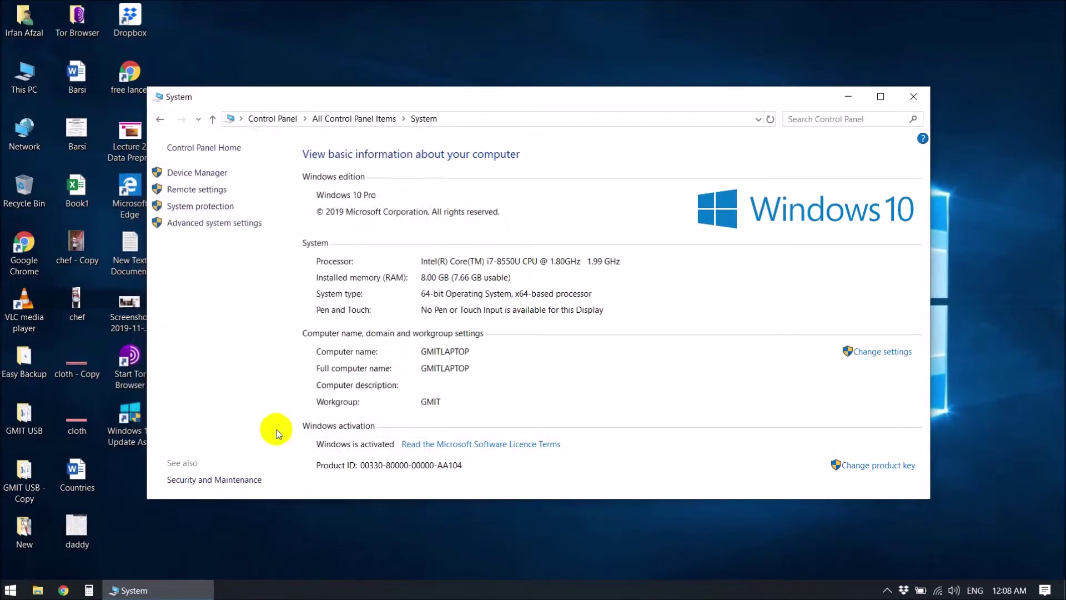
pyautogui.click(10, 590)
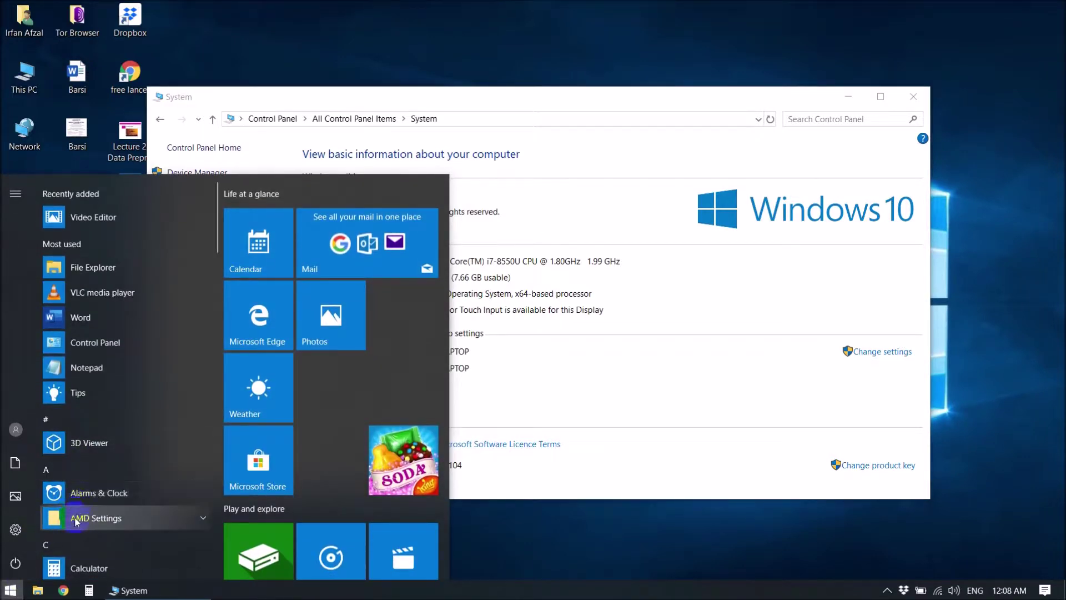
pyautogui.click(797, 442)
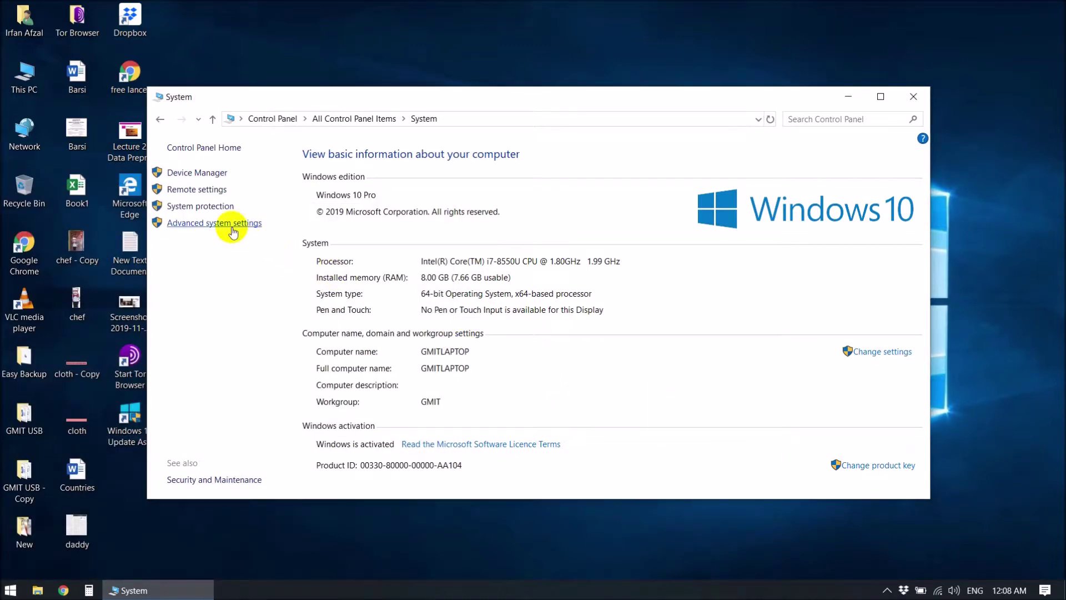
# Set visual effects to 'Adjust for best performance' and close the dialogs with OK.
pyautogui.click(286, 148)
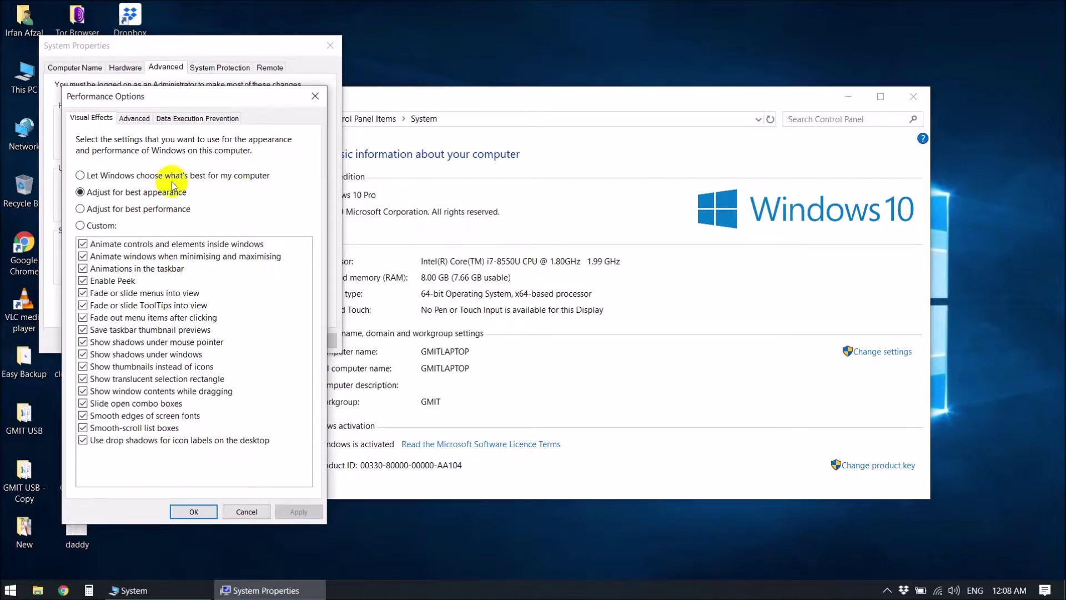
pyautogui.click(116, 210)
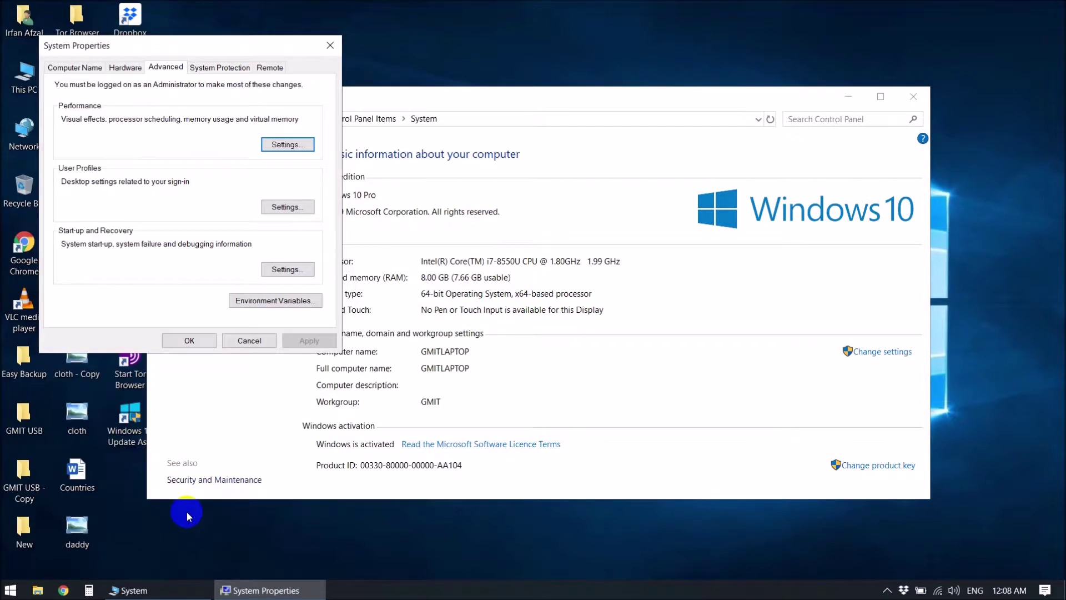
pyautogui.click(192, 340)
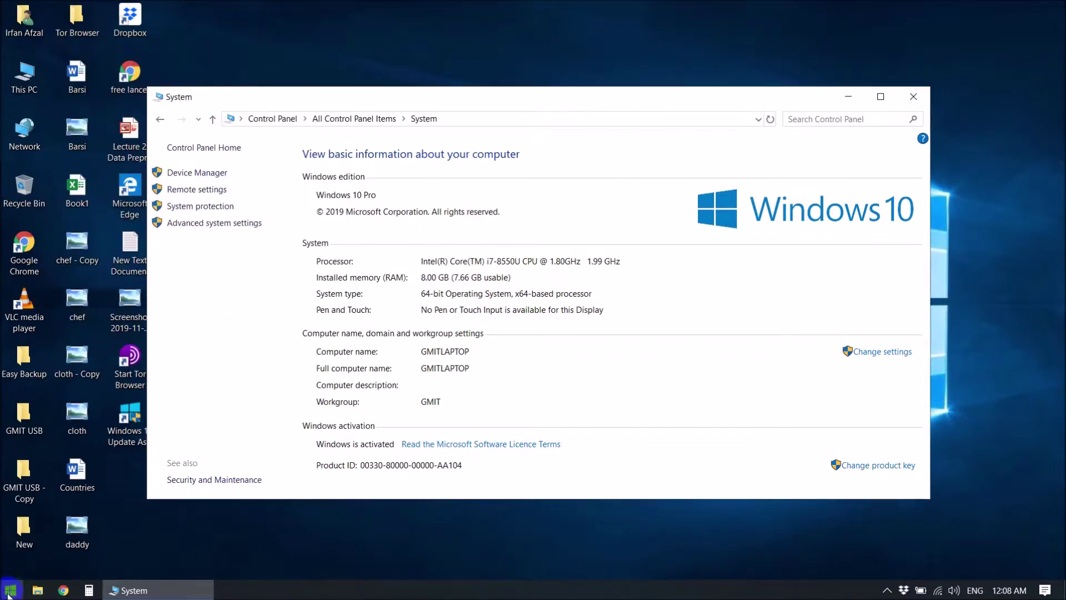
# Toggle the Start menu app list open and closed several times.
pyautogui.click(10, 590)
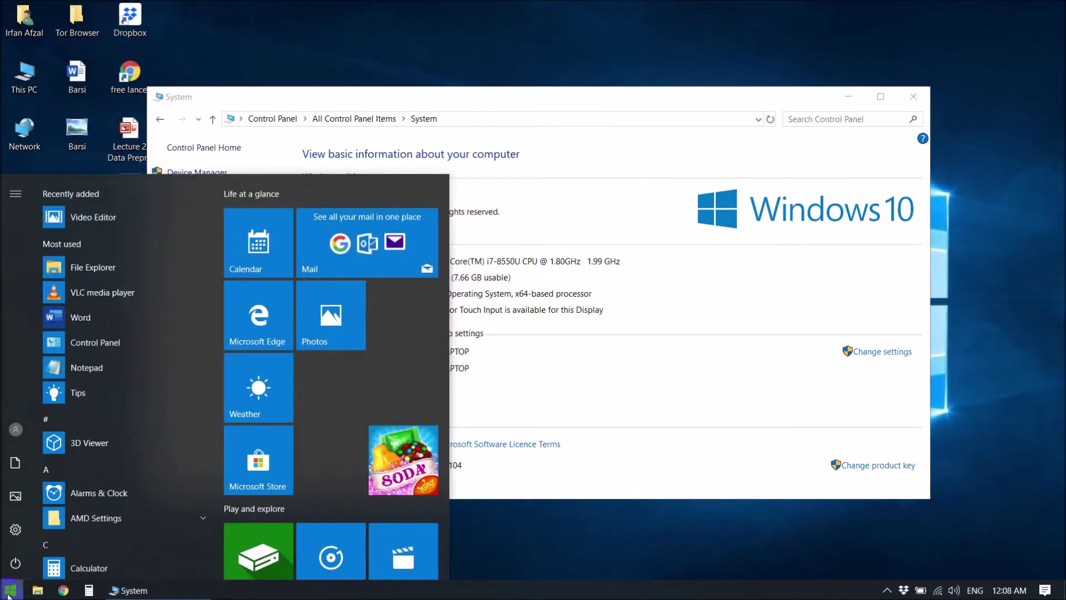
pyautogui.click(10, 590)
pyautogui.click(10, 590)
pyautogui.click(10, 590)
pyautogui.click(8, 593)
pyautogui.click(8, 593)
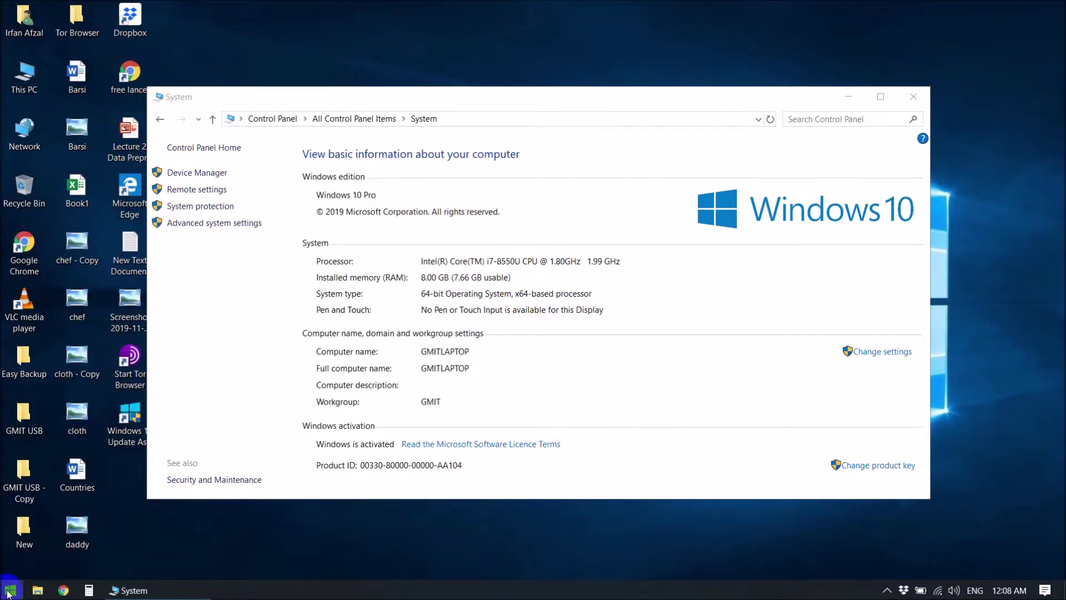
# Close the System window and open the user's personal folder from the desktop.
pyautogui.click(306, 298)
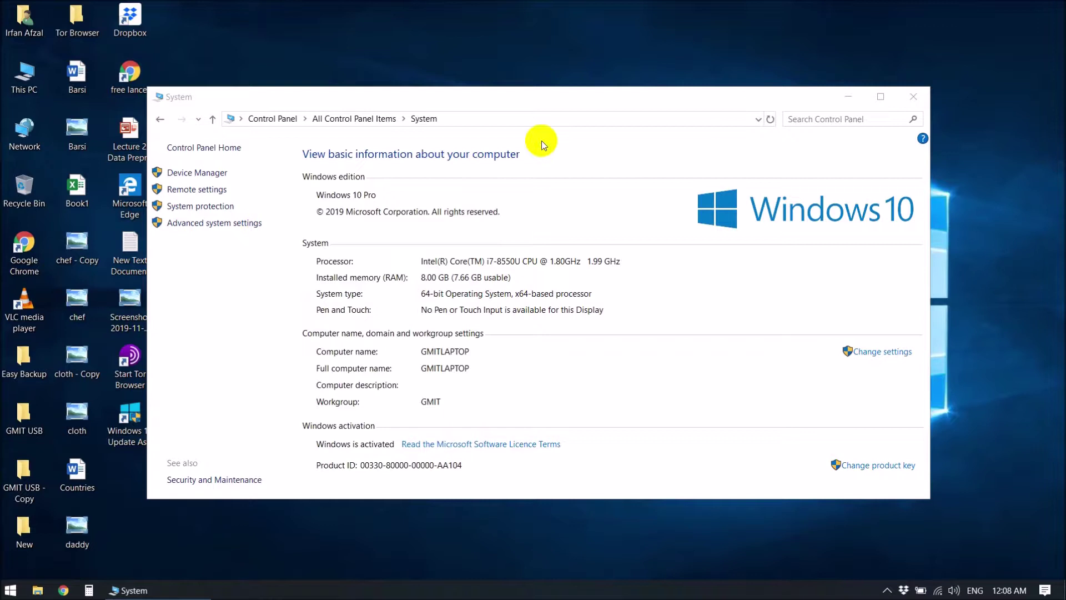
pyautogui.click(920, 94)
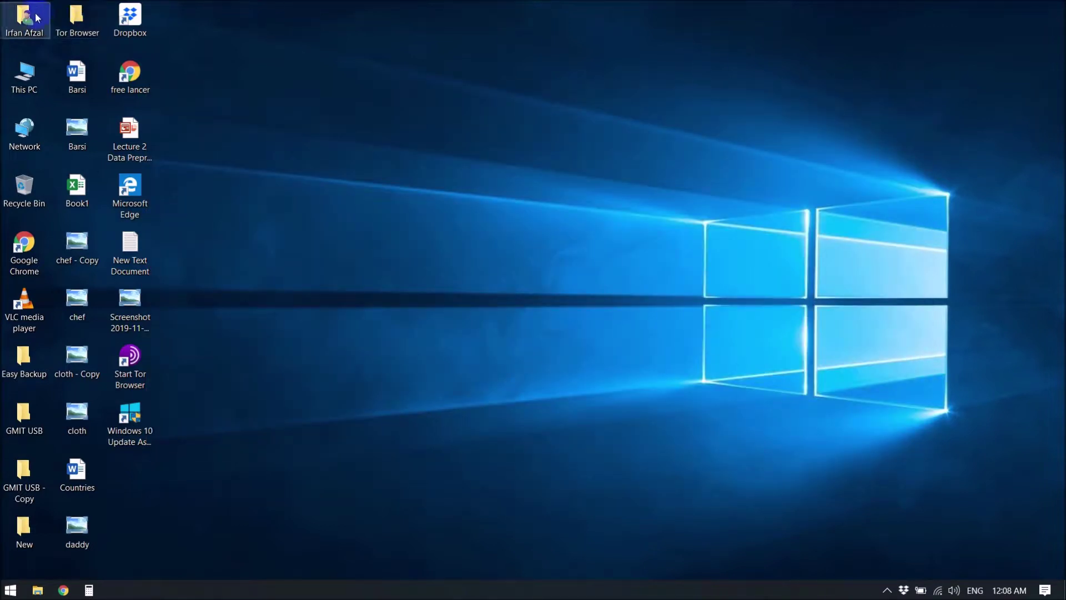
pyautogui.doubleClick(34, 17)
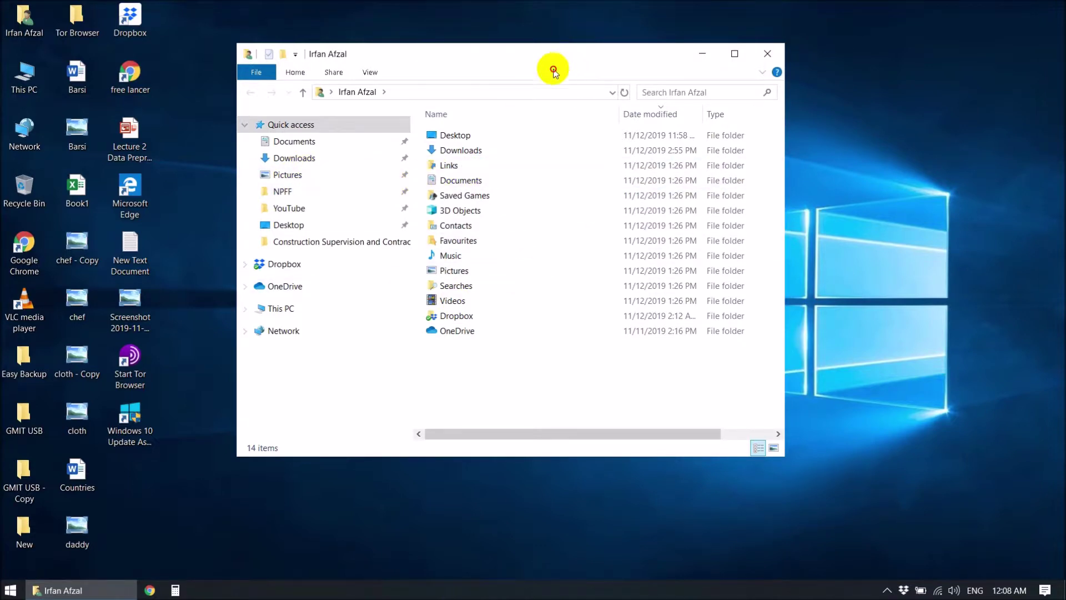
# Move the home folder window aside and close it, leaving the bare desktop.
pyautogui.moveTo(522, 58); pyautogui.dragTo(559, 95)
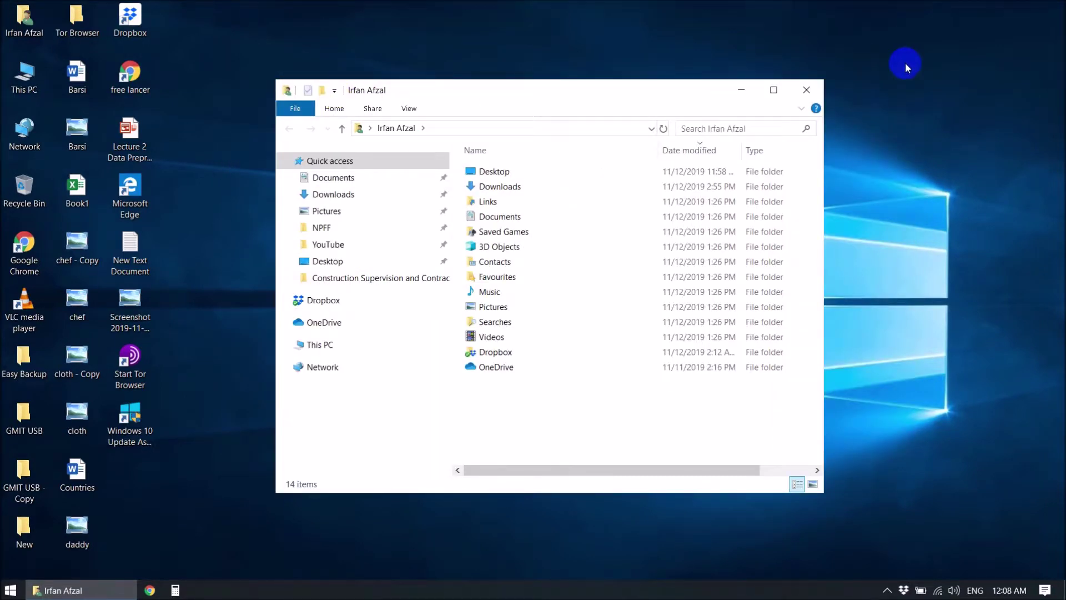
pyautogui.click(818, 90)
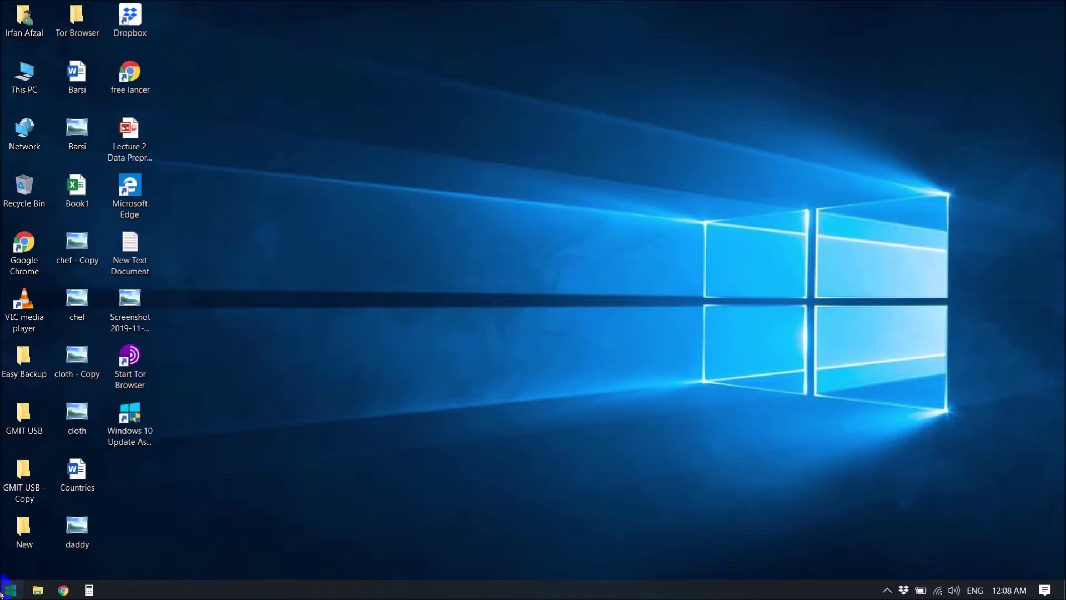
# Search 'contro' to reopen Control Panel, go to System, then Advanced system settings.
pyautogui.click(10, 590)
pyautogui.write('contro')
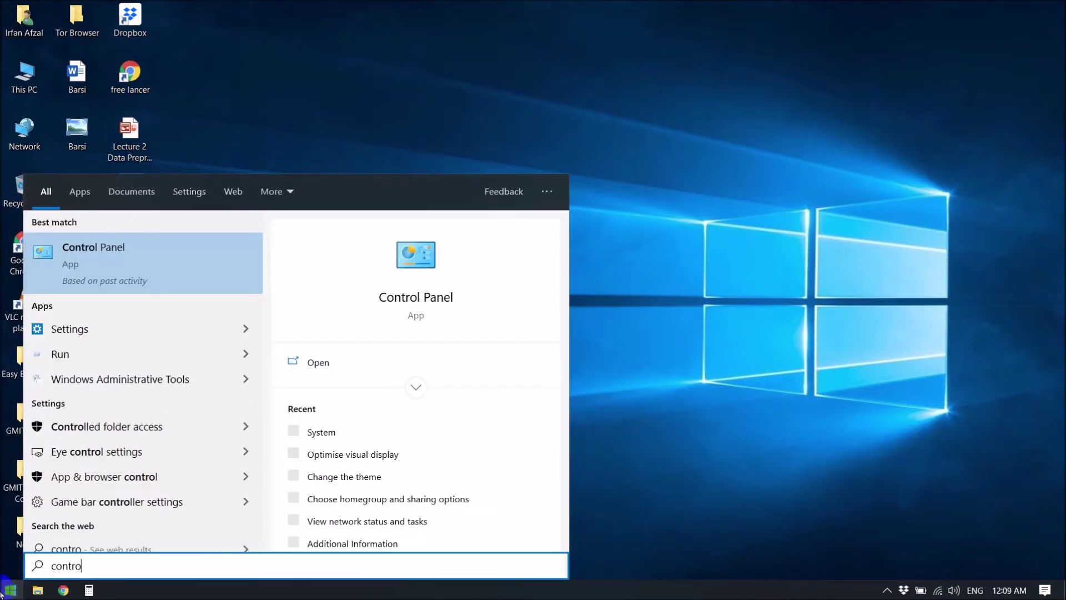
pyautogui.press('Return')
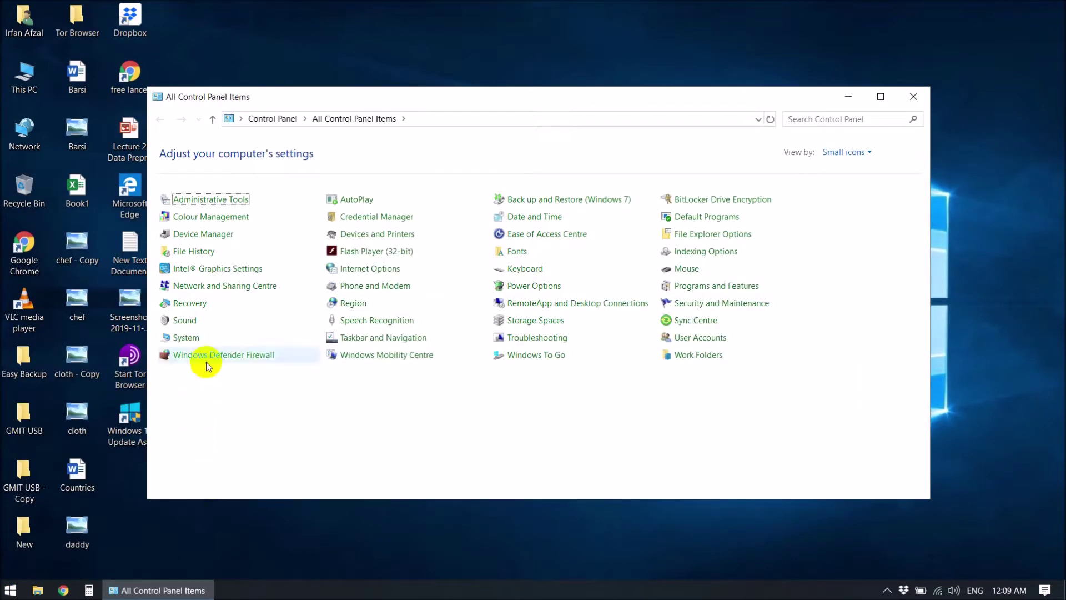
pyautogui.click(189, 337)
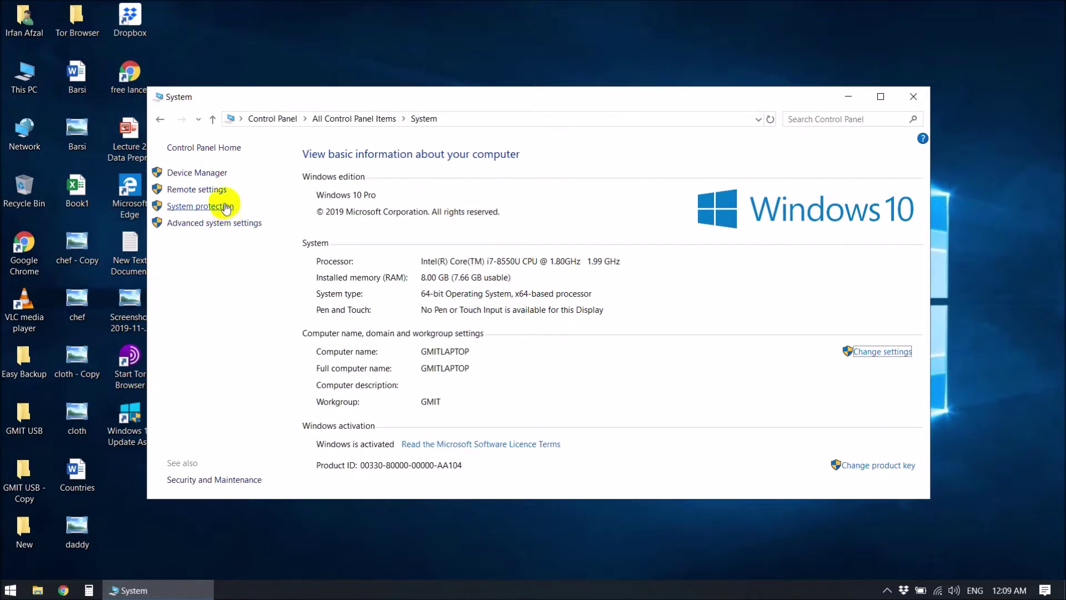
pyautogui.click(223, 221)
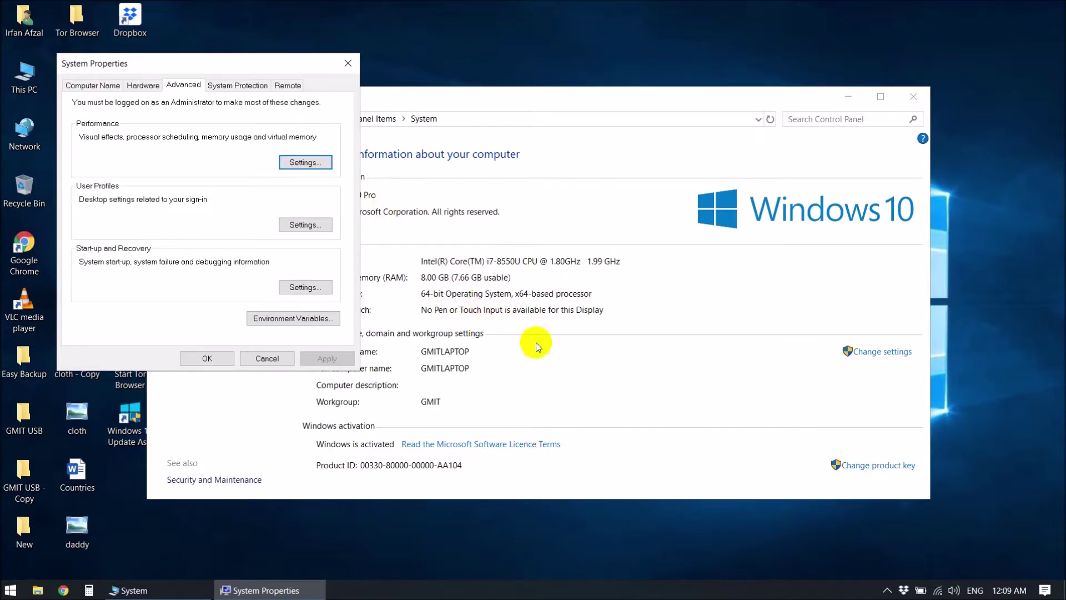
# Open Performance Settings and select 'Adjust for best appearance' so every effect is ticked.
pyautogui.click(309, 163)
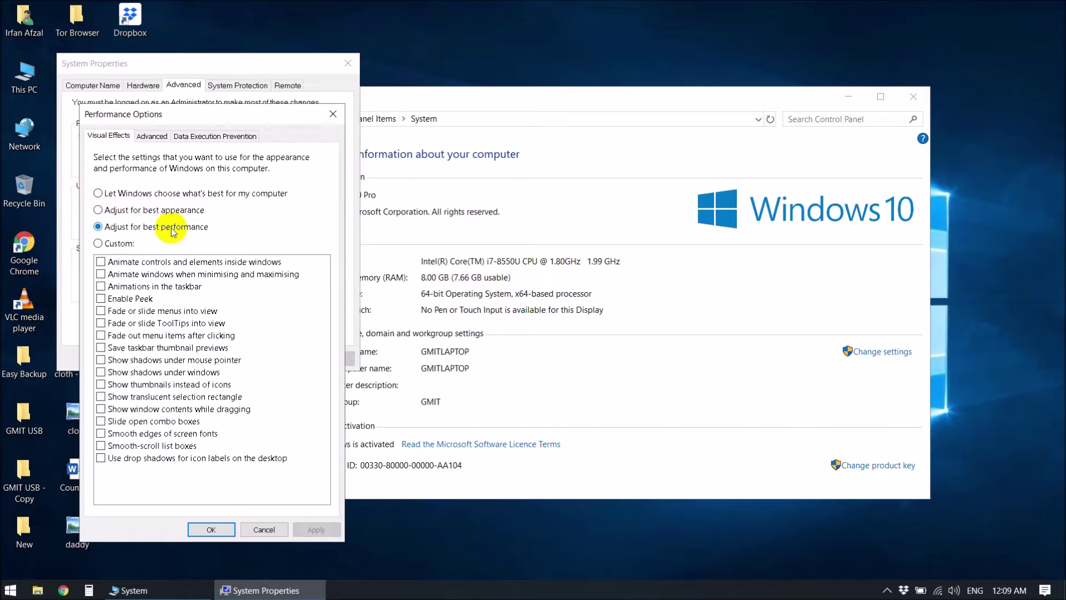
pyautogui.click(170, 209)
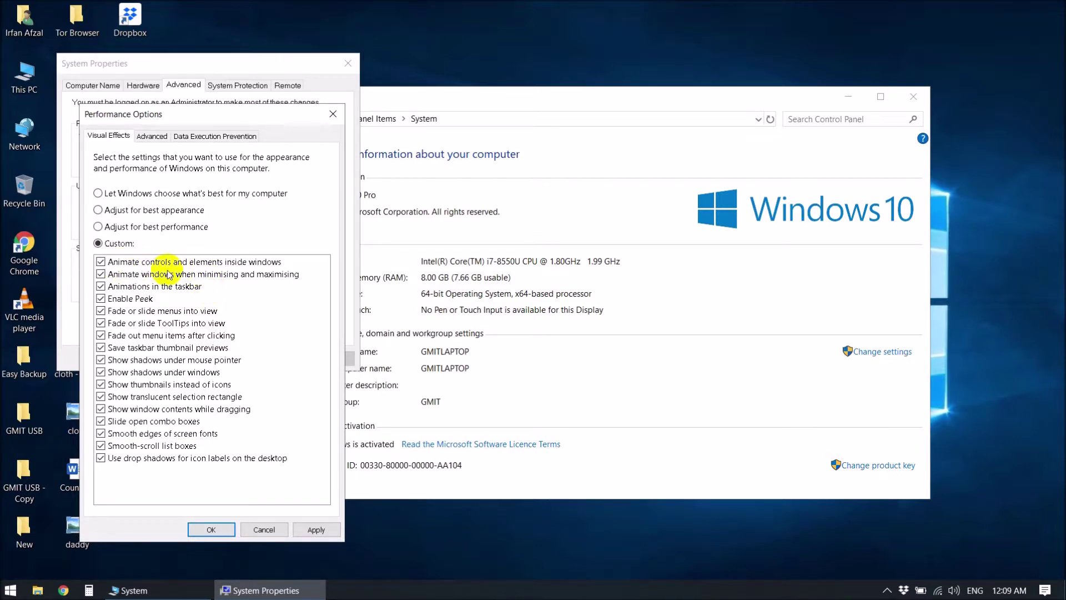
# Untick the three Animate options and the three Fade/slide effects for menus, ToolTips and menu items.
pyautogui.click(102, 264)
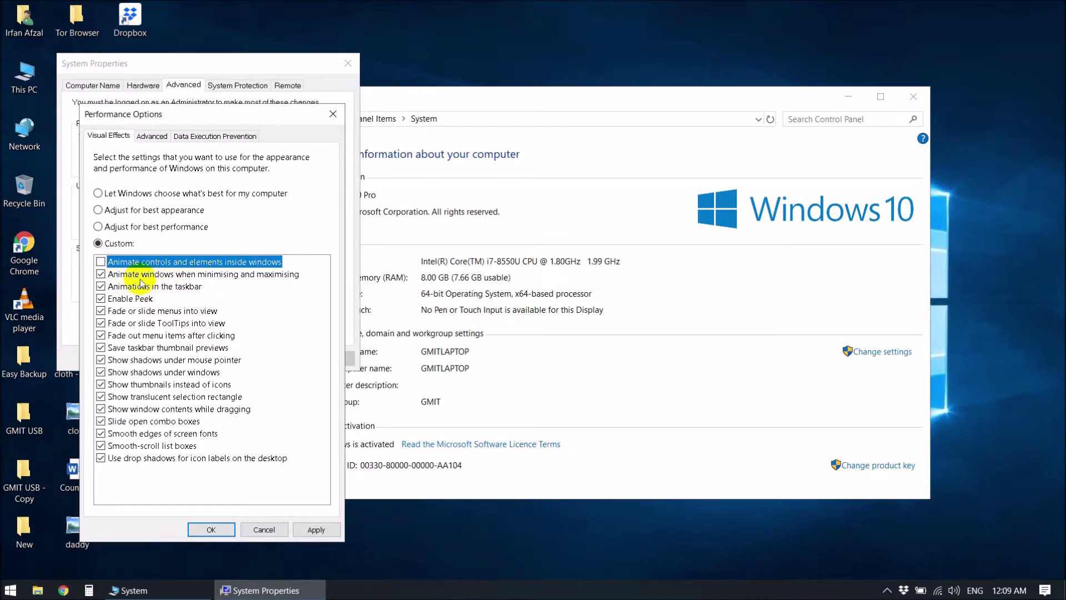
pyautogui.click(101, 274)
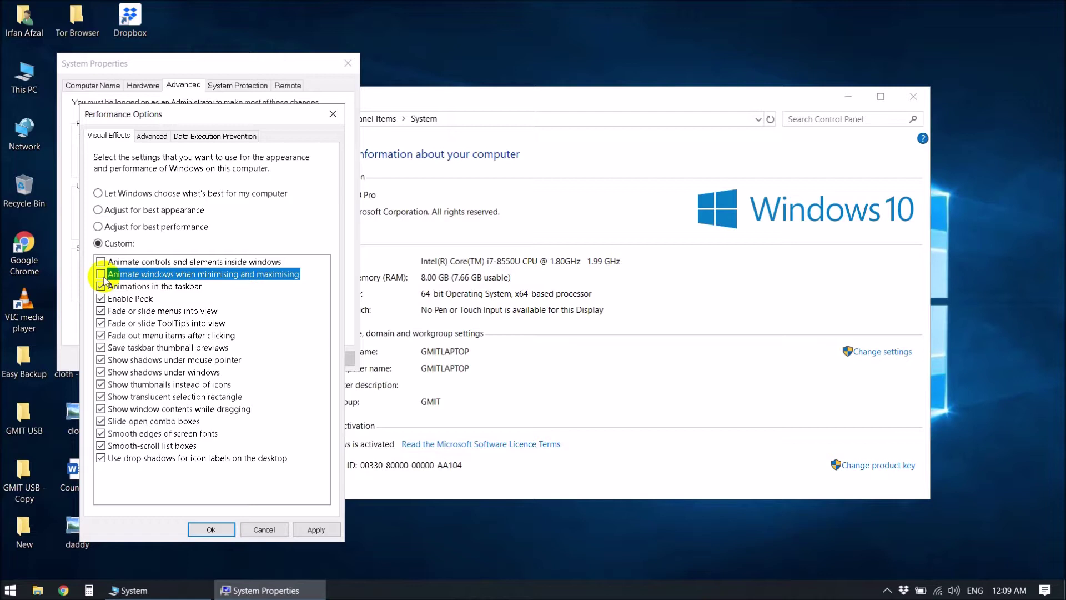
pyautogui.click(101, 287)
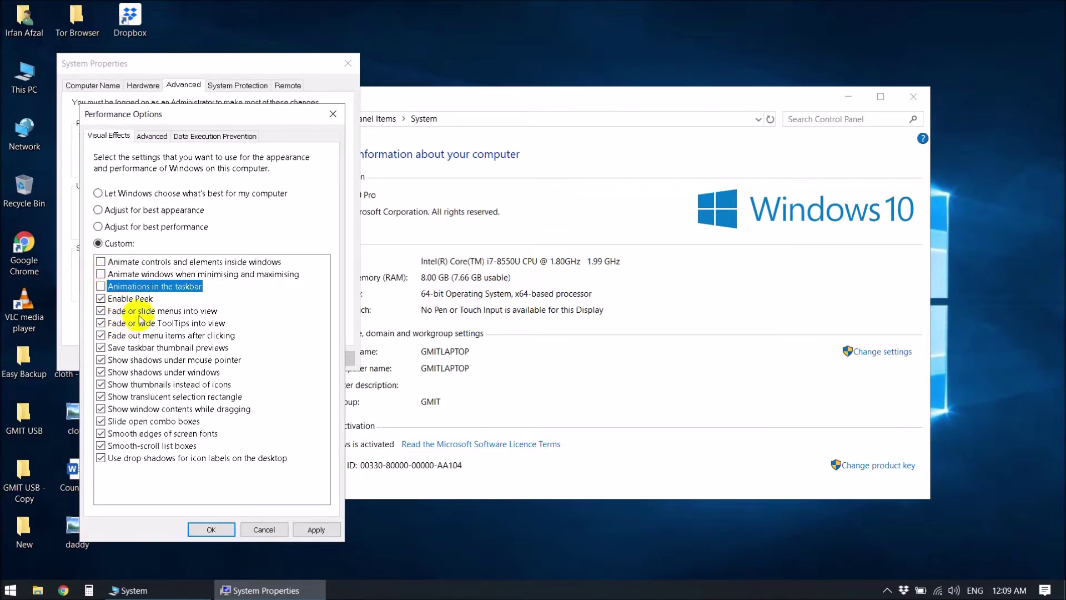
pyautogui.click(101, 312)
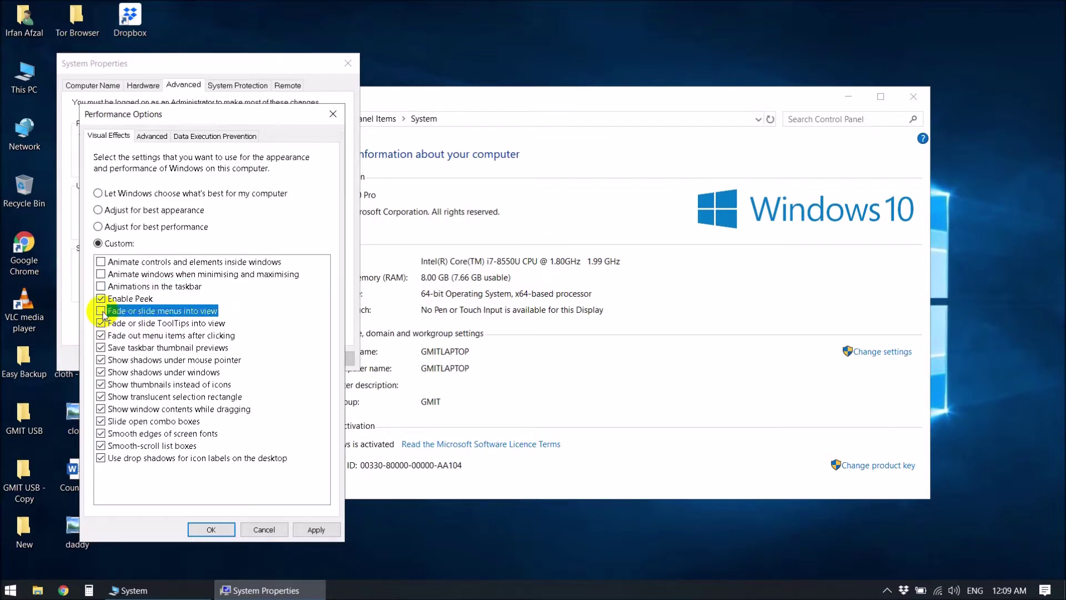
pyautogui.click(101, 324)
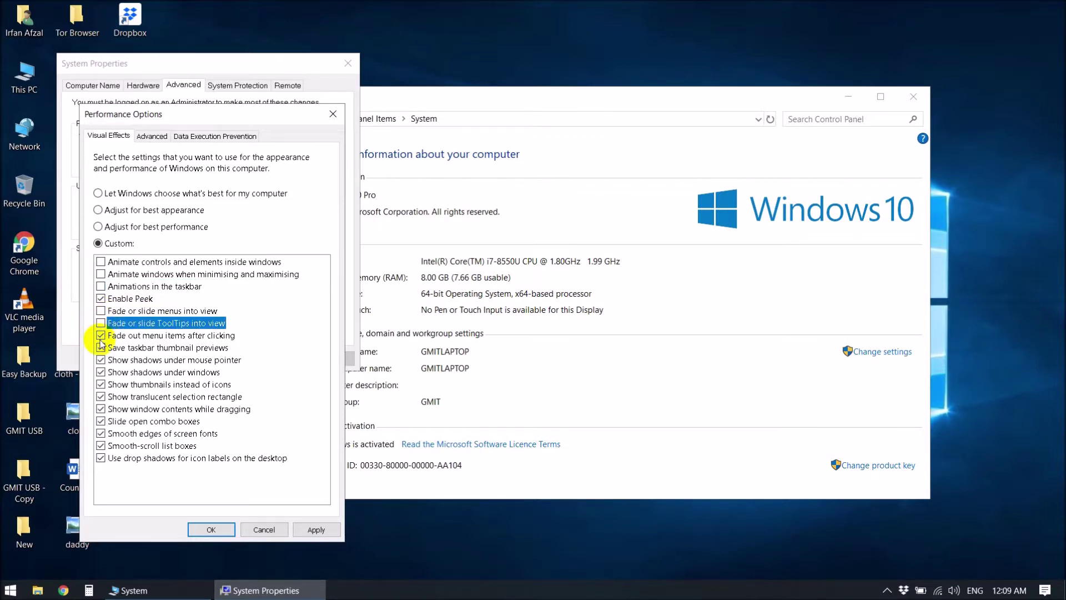
pyautogui.click(100, 337)
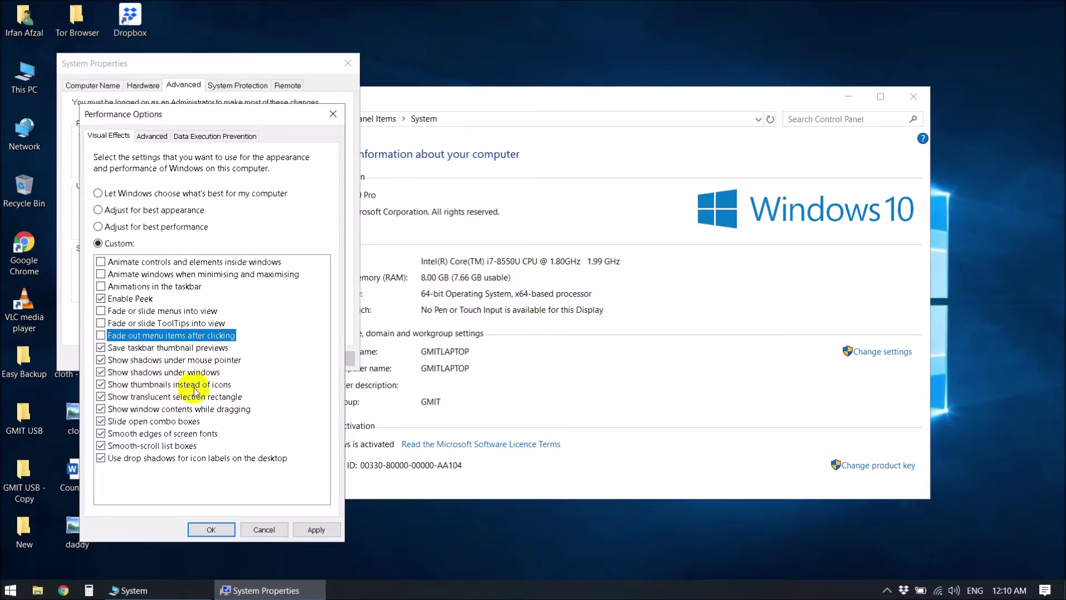
# Untick Save taskbar thumbnail previews, Slide open combo boxes and Smooth-scroll list boxes, then confirm with OK.
pyautogui.click(101, 349)
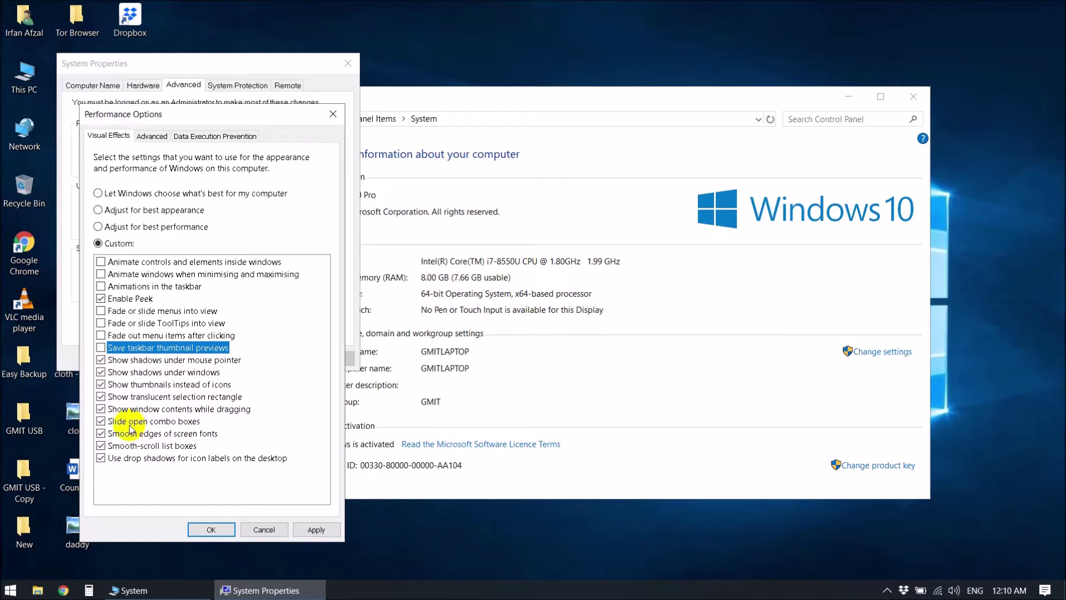
pyautogui.click(102, 422)
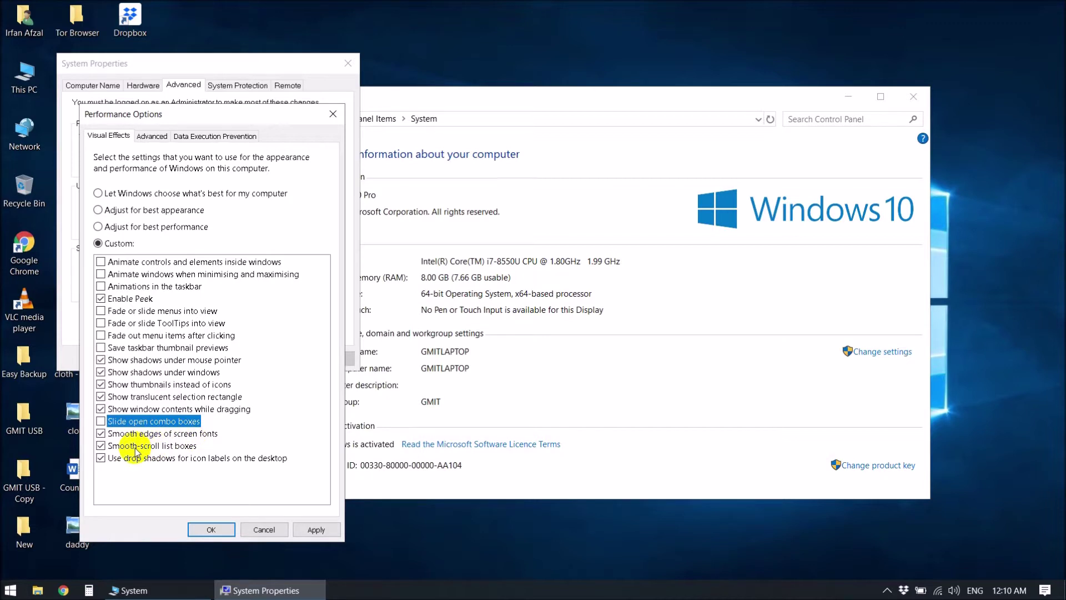
pyautogui.click(102, 447)
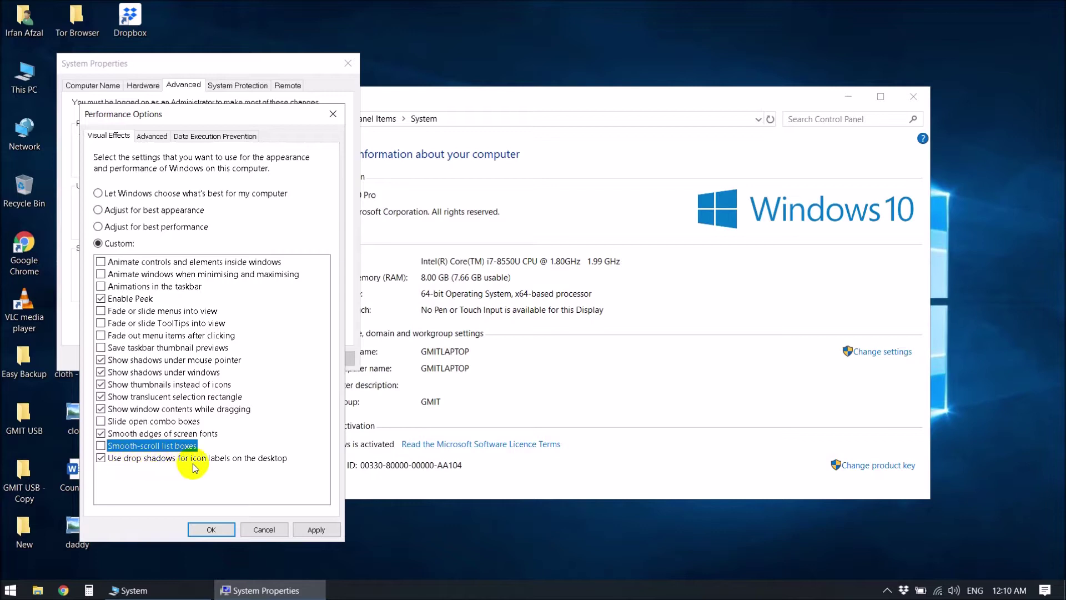
pyautogui.click(206, 531)
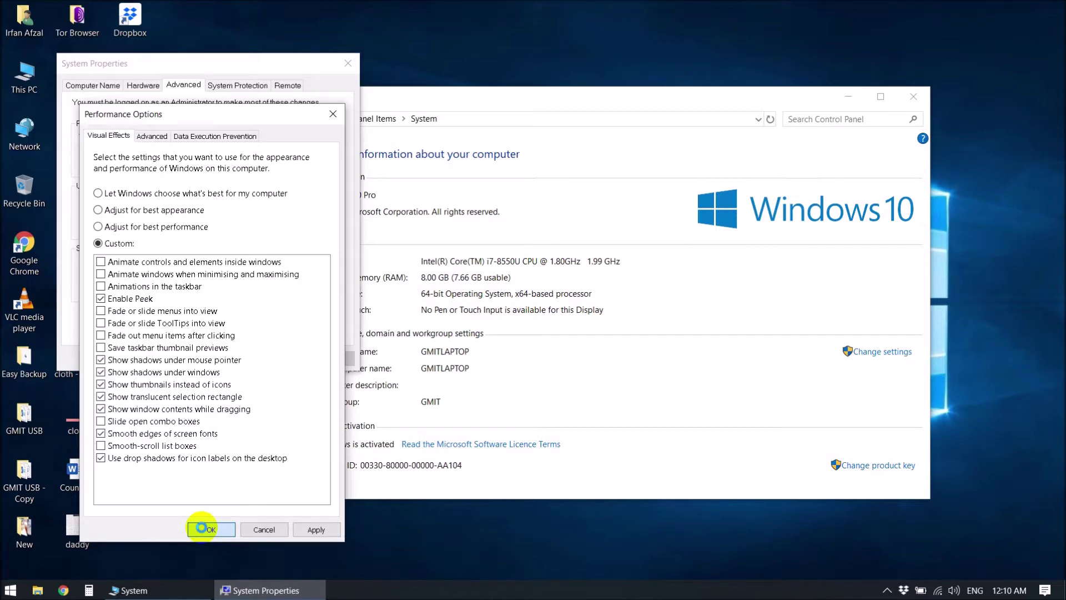
# Close System Properties with OK, then reopen Control Panel via a 'contr' Start search and go to System.
pyautogui.click(211, 358)
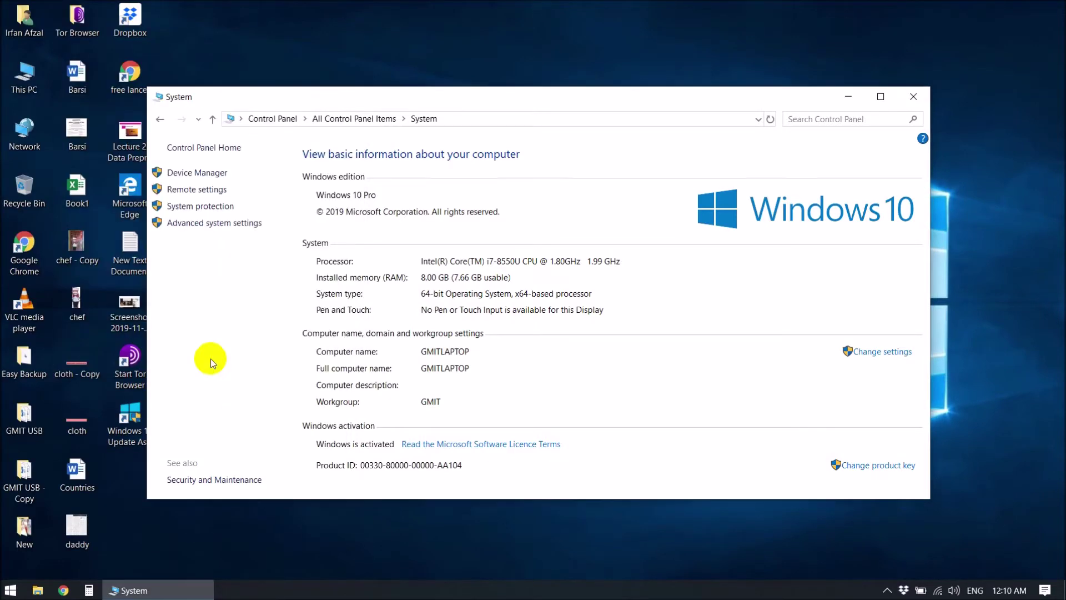
pyautogui.click(11, 592)
pyautogui.click(11, 592)
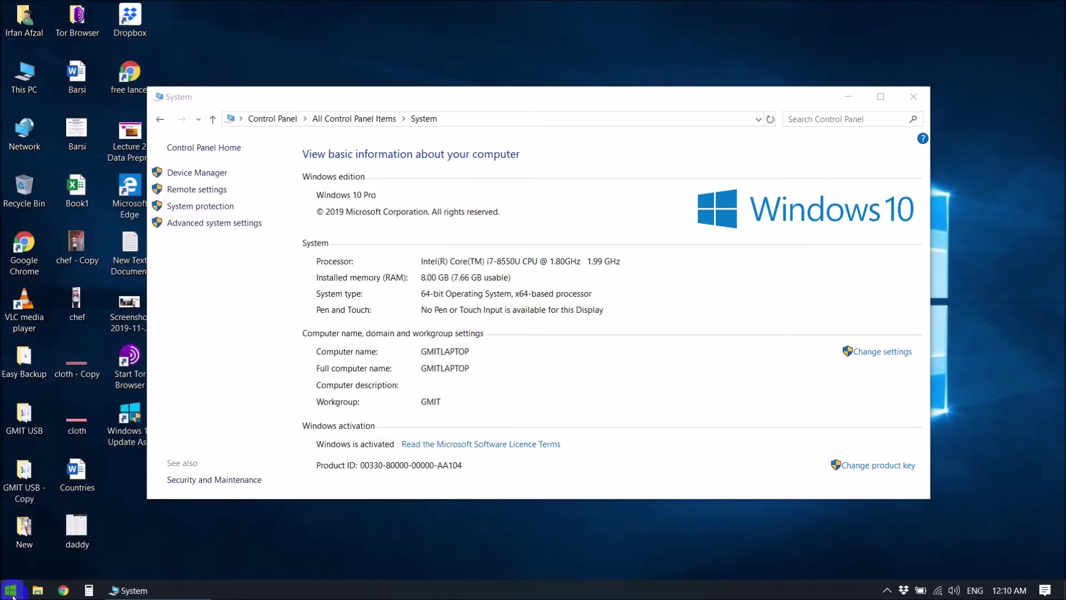
pyautogui.click(12, 593)
pyautogui.click(18, 596)
pyautogui.click(22, 596)
pyautogui.write('contr')
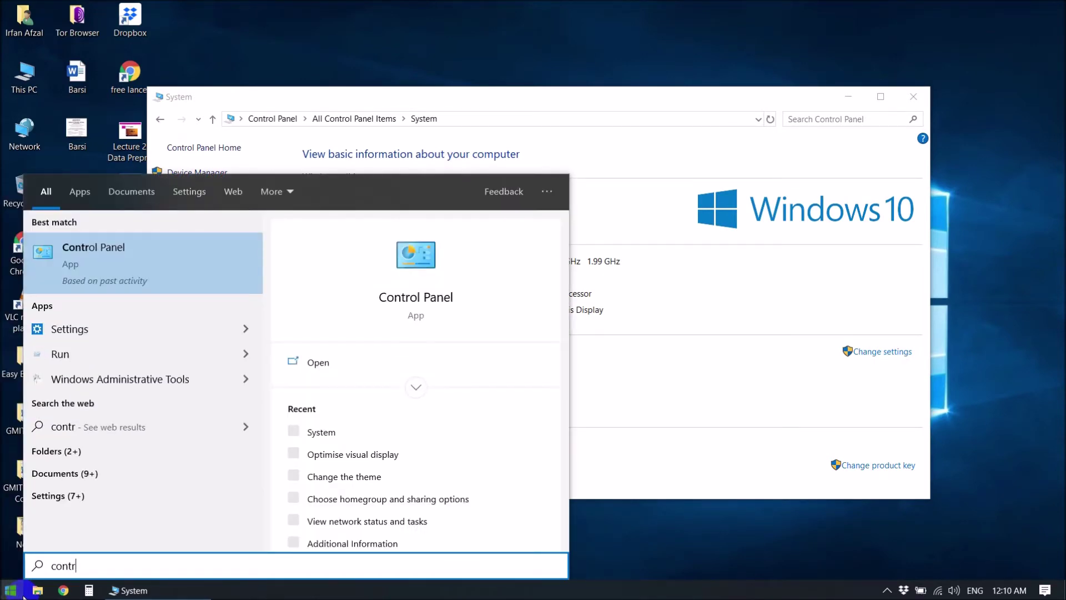
pyautogui.press('Return')
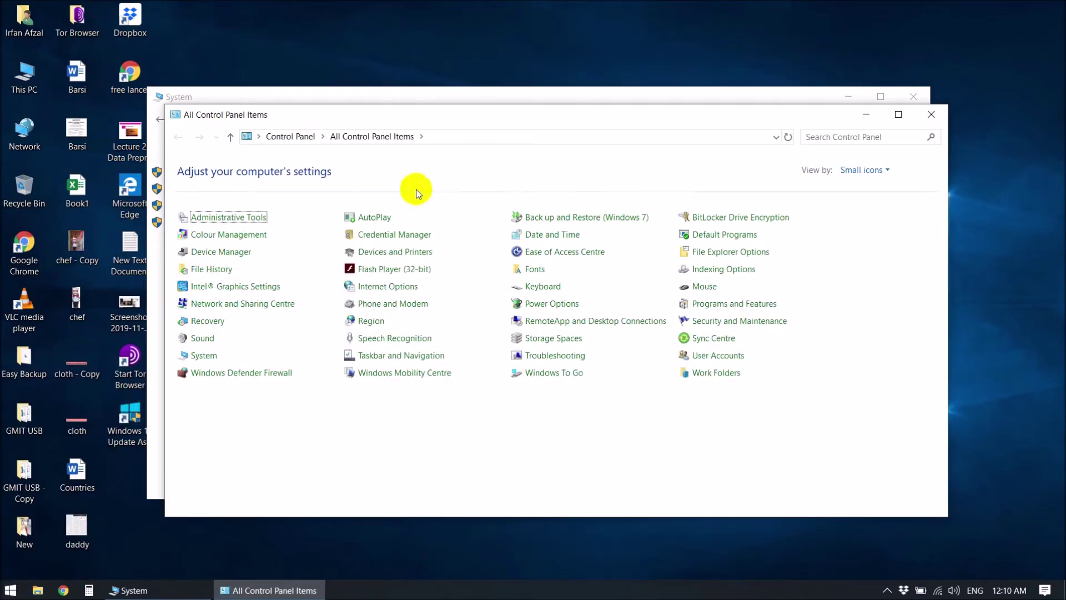
pyautogui.click(206, 357)
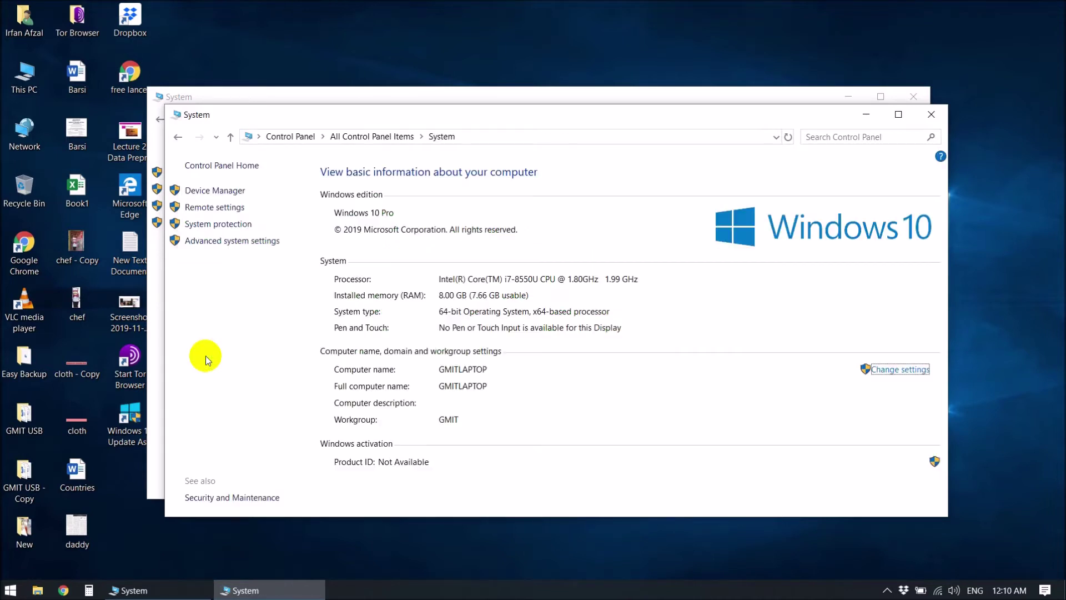
# Open Advanced system settings, dismiss it with OK, and close both System windows.
pyautogui.click(221, 244)
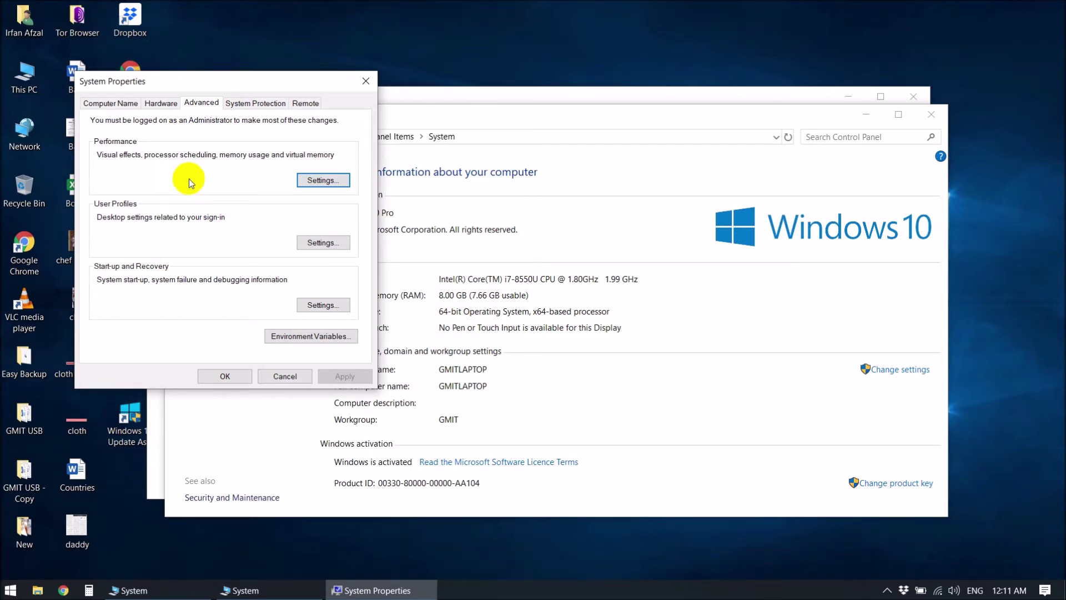
pyautogui.click(225, 376)
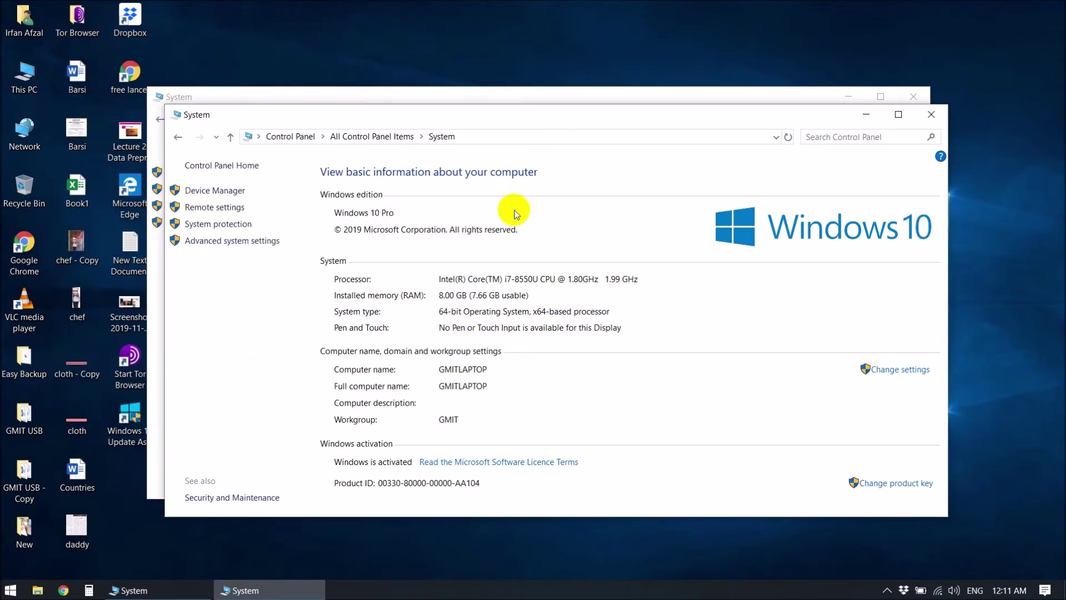
pyautogui.click(933, 115)
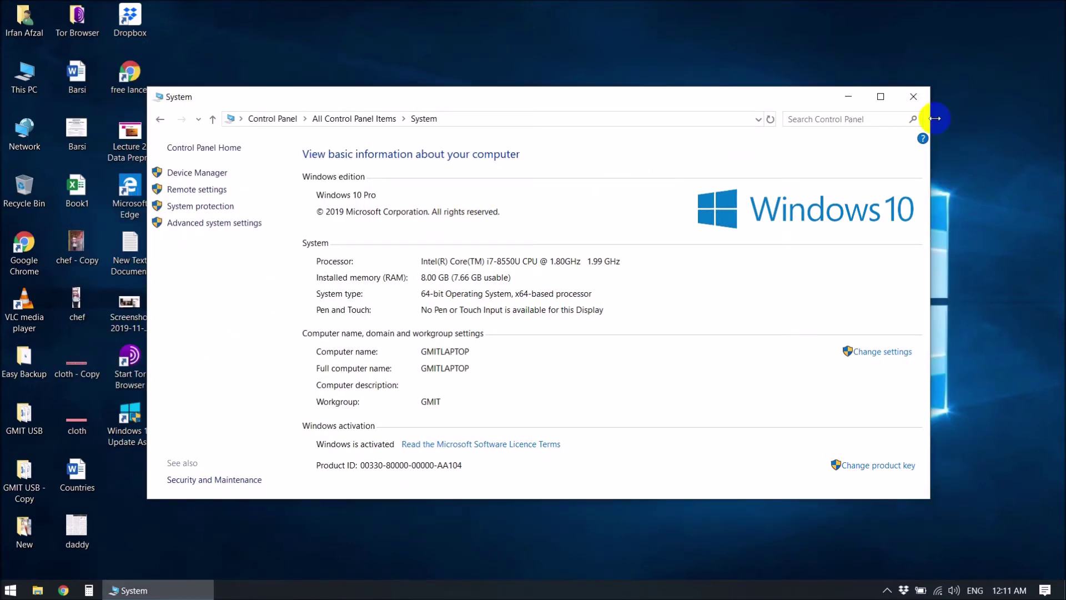
pyautogui.click(913, 96)
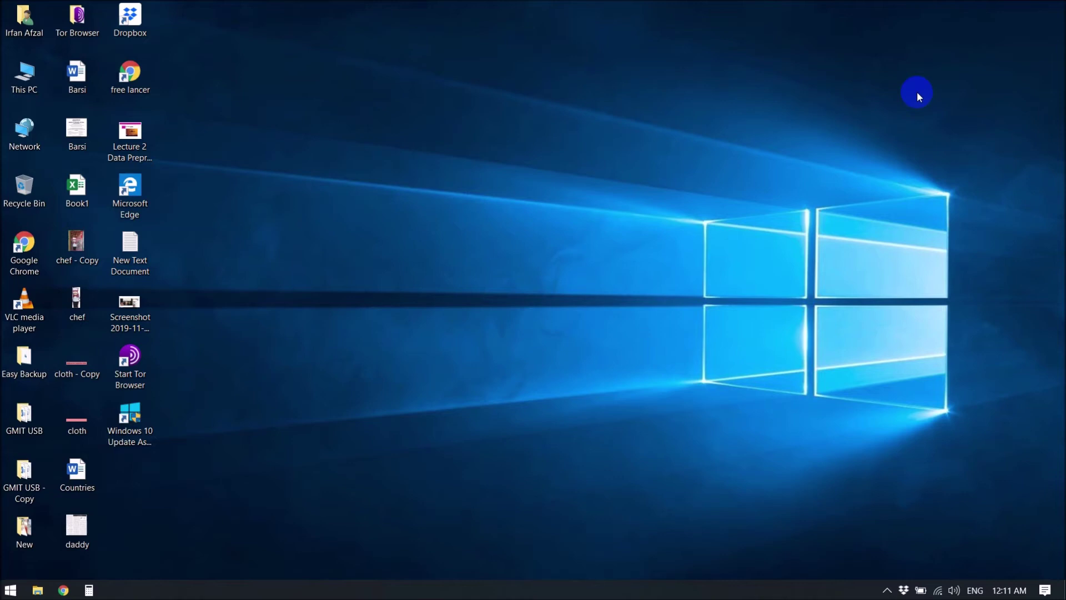